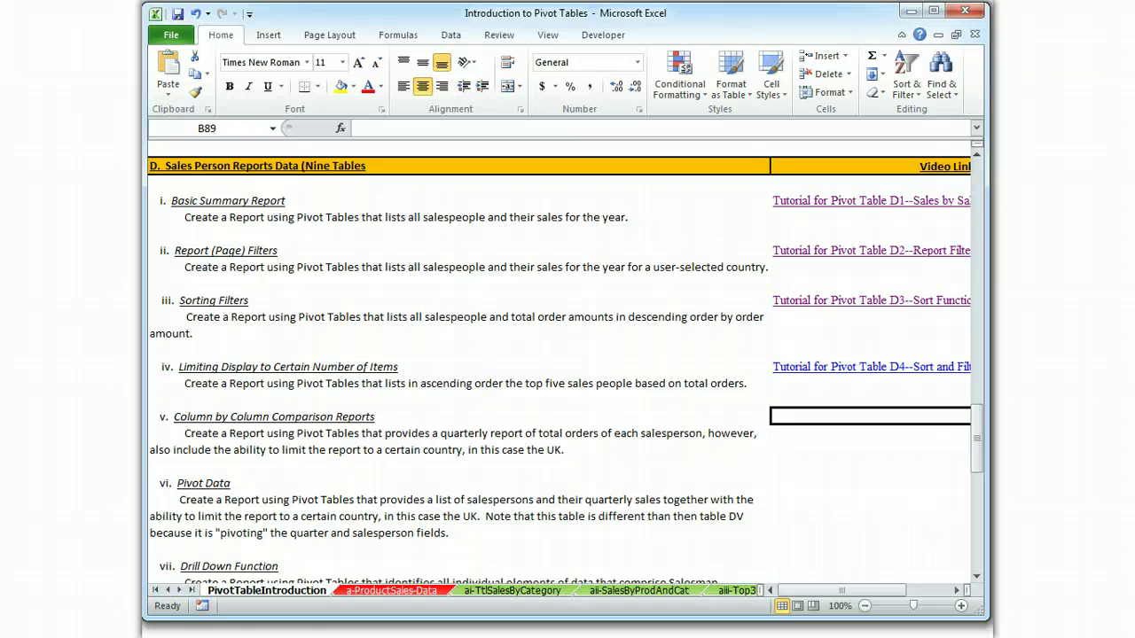
Step: Scroll the sheet tabs back to the start and select the d-SalesPersonReports-Data sheet
{"action": "left_click", "coordinate": [189, 591]}
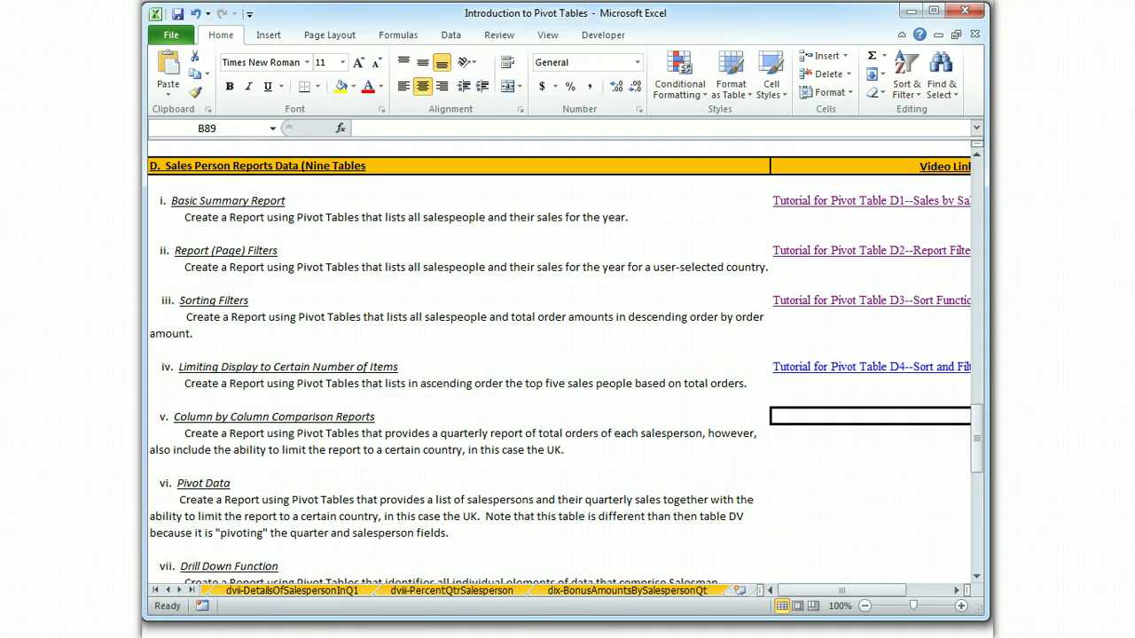
{"action": "left_click", "coordinate": [167, 591]}
{"action": "left_click", "coordinate": [167, 591]}
{"action": "left_click", "coordinate": [167, 591]}
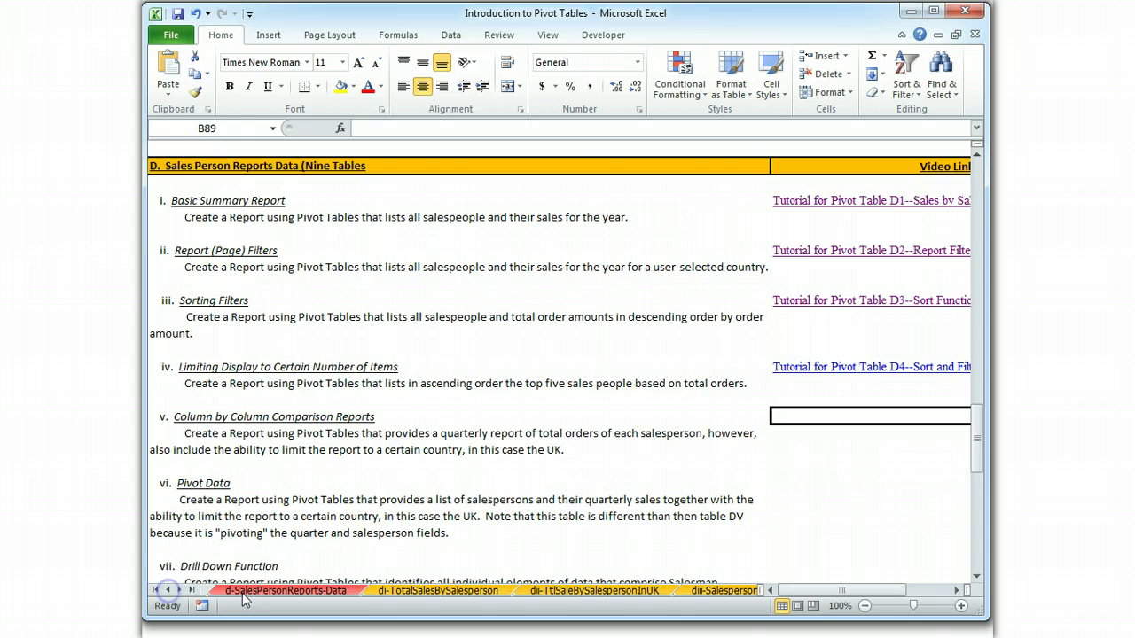
Step: Insert a PivotTable from the order data range A1:E800 on a new worksheet
{"action": "left_click", "coordinate": [266, 591]}
{"action": "left_click", "coordinate": [268, 34]}
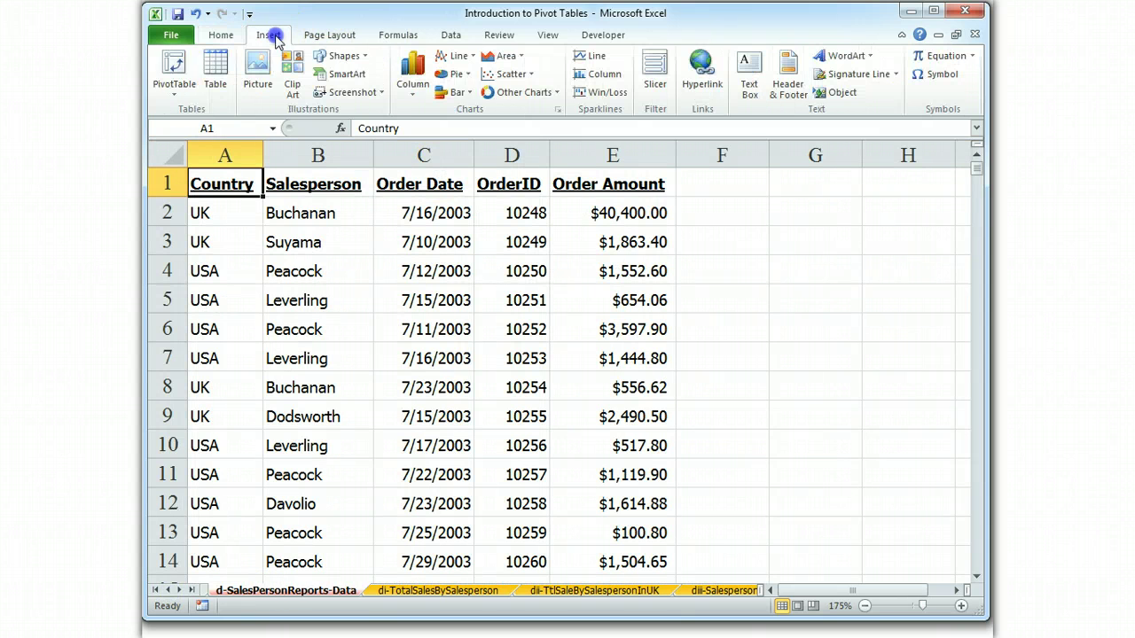
{"action": "left_click", "coordinate": [175, 71]}
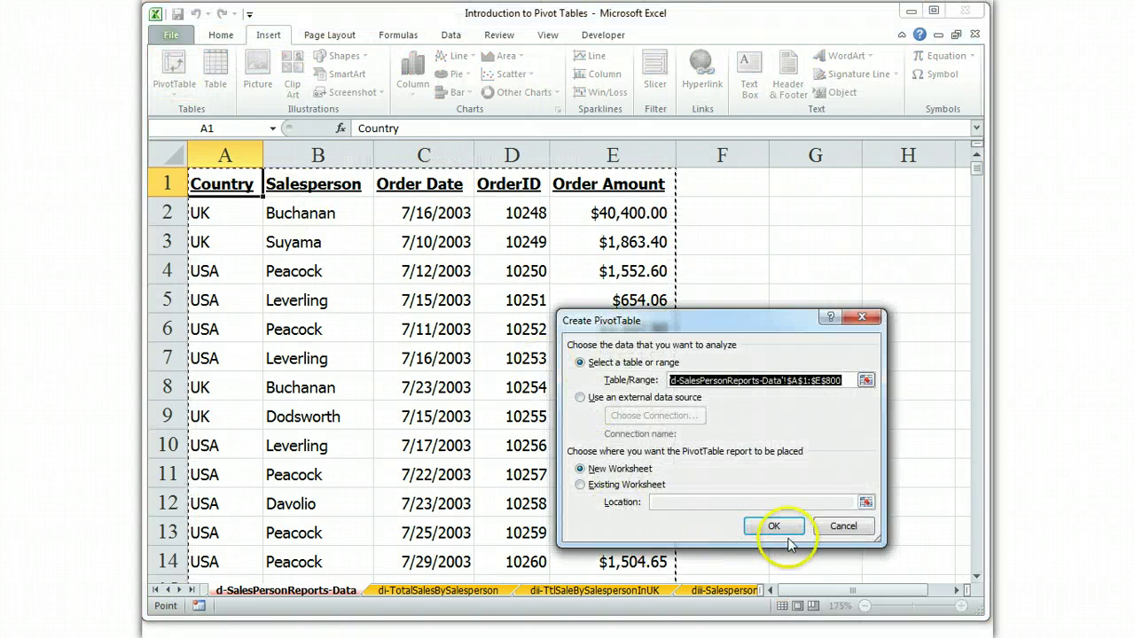
{"action": "left_click", "coordinate": [776, 527]}
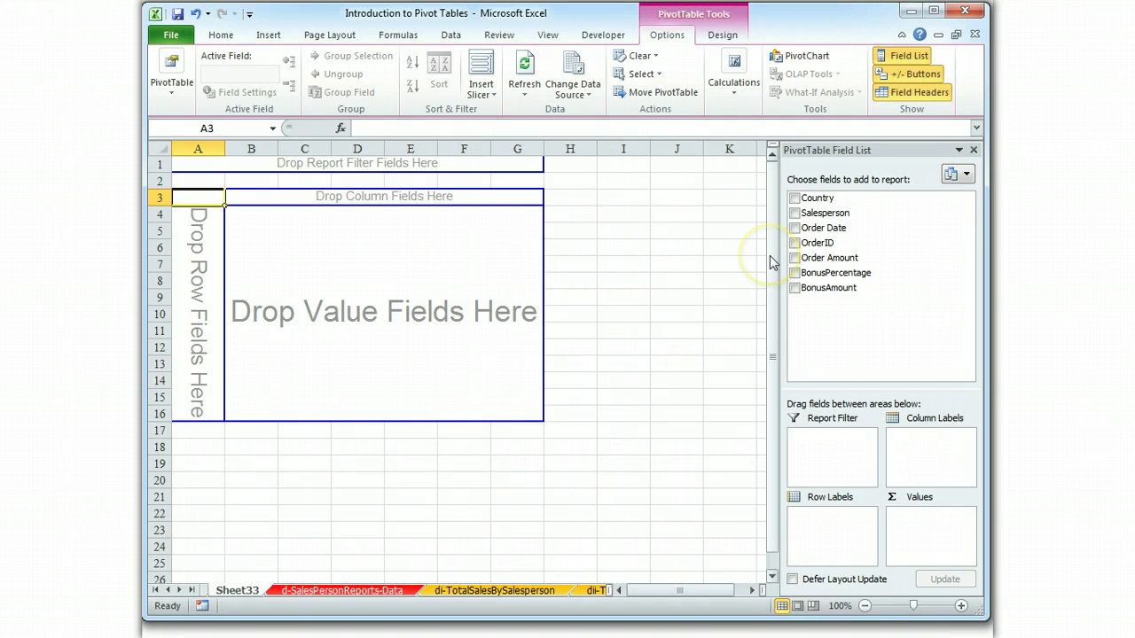
Step: Add Salesperson and Order Date as row fields, then view and close the Order Date filter options
{"action": "left_click", "coordinate": [793, 214]}
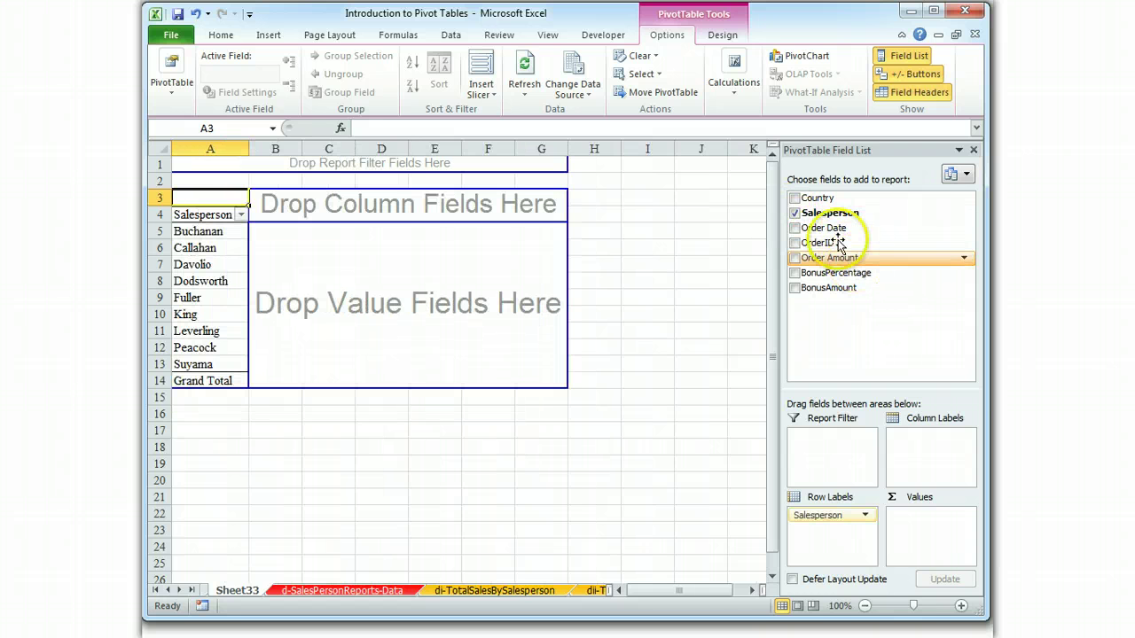
{"action": "left_click", "coordinate": [795, 229]}
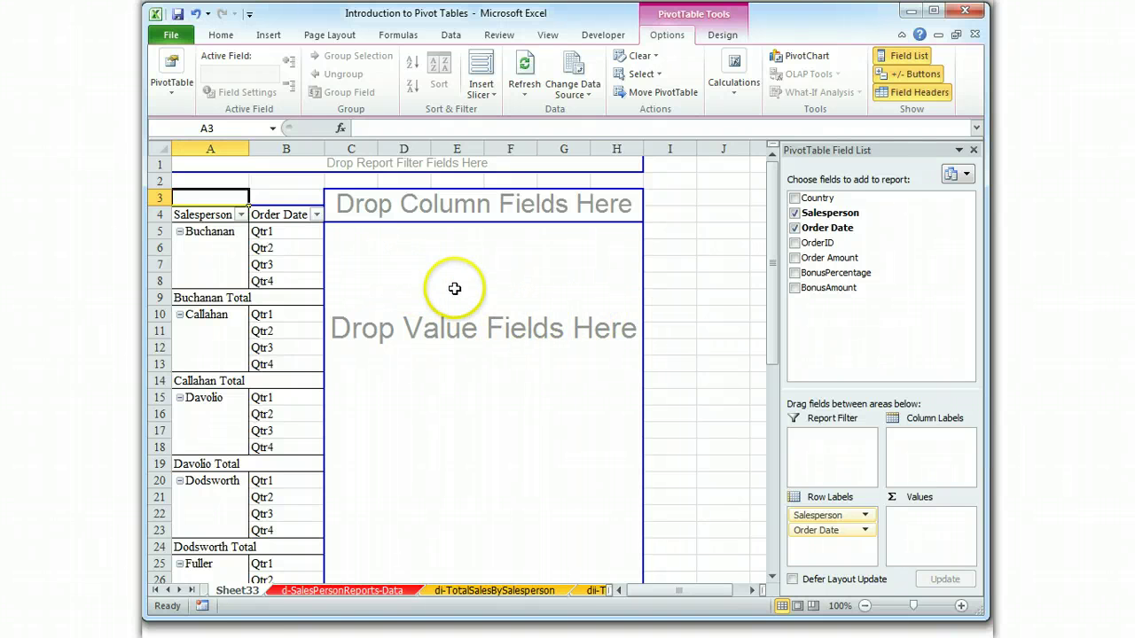
{"action": "left_click", "coordinate": [316, 217]}
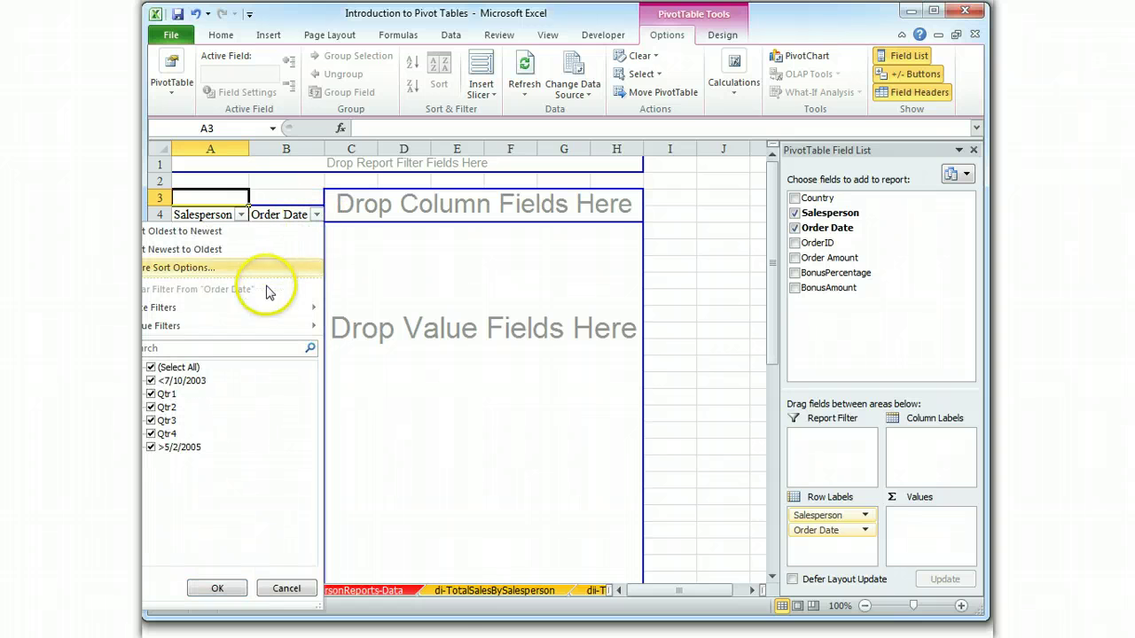
{"action": "mouse_move", "coordinate": [192, 315]}
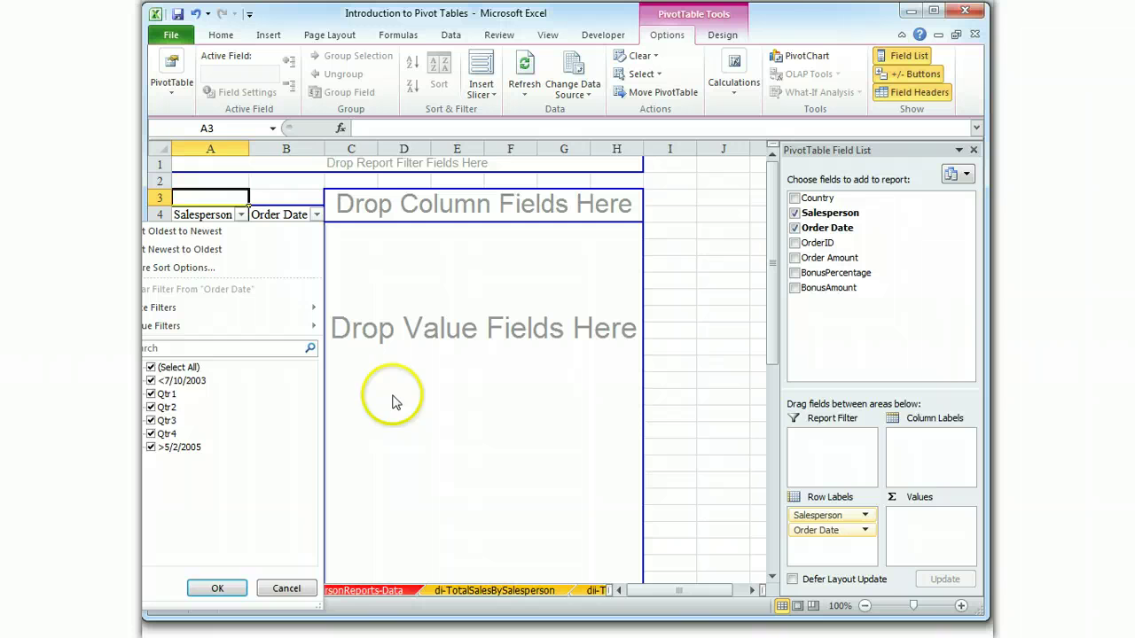
{"action": "left_click", "coordinate": [732, 415]}
Step: Ungroup the Qtr rows into individual order dates, then check the data sheet and return to Sheet33
{"action": "right_click", "coordinate": [286, 265]}
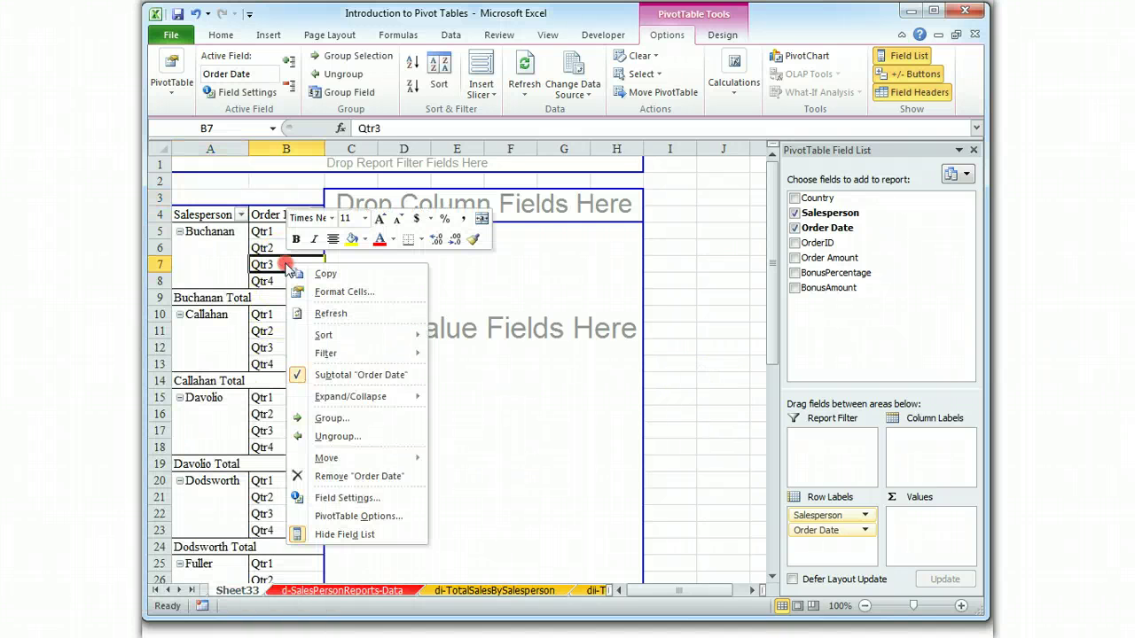
{"action": "left_click", "coordinate": [326, 436]}
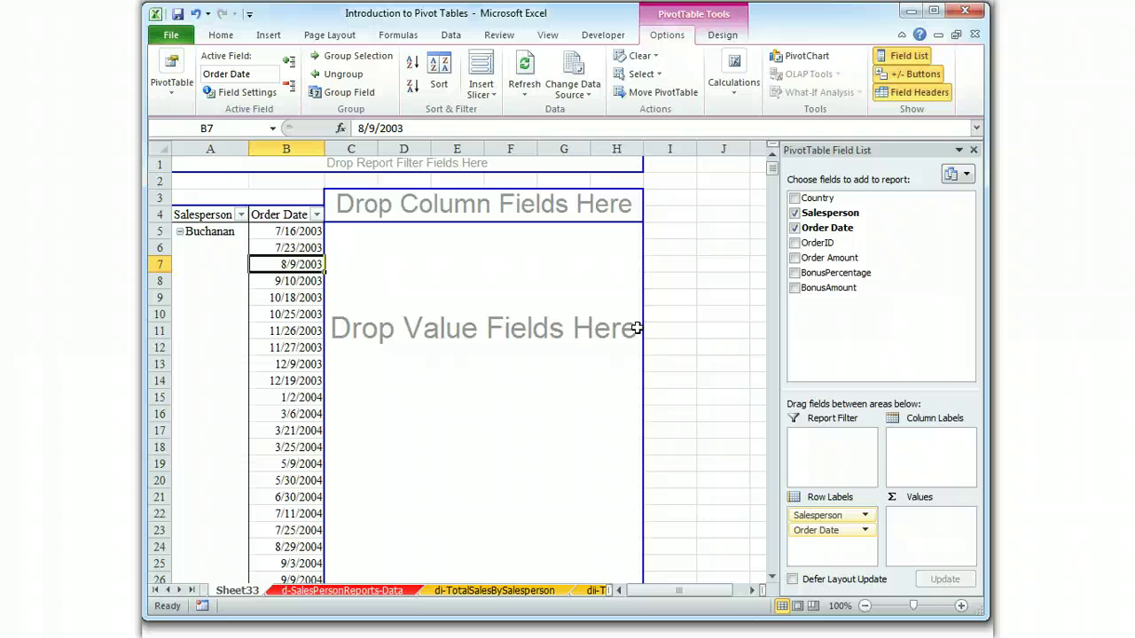
{"action": "left_click", "coordinate": [379, 590]}
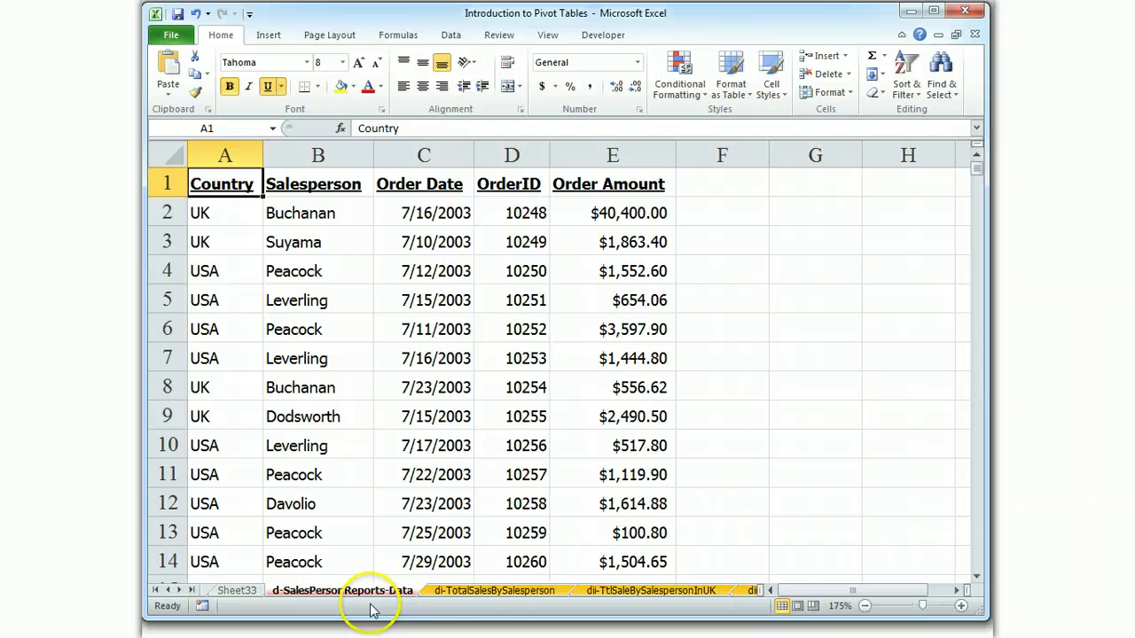
{"action": "left_click", "coordinate": [229, 591]}
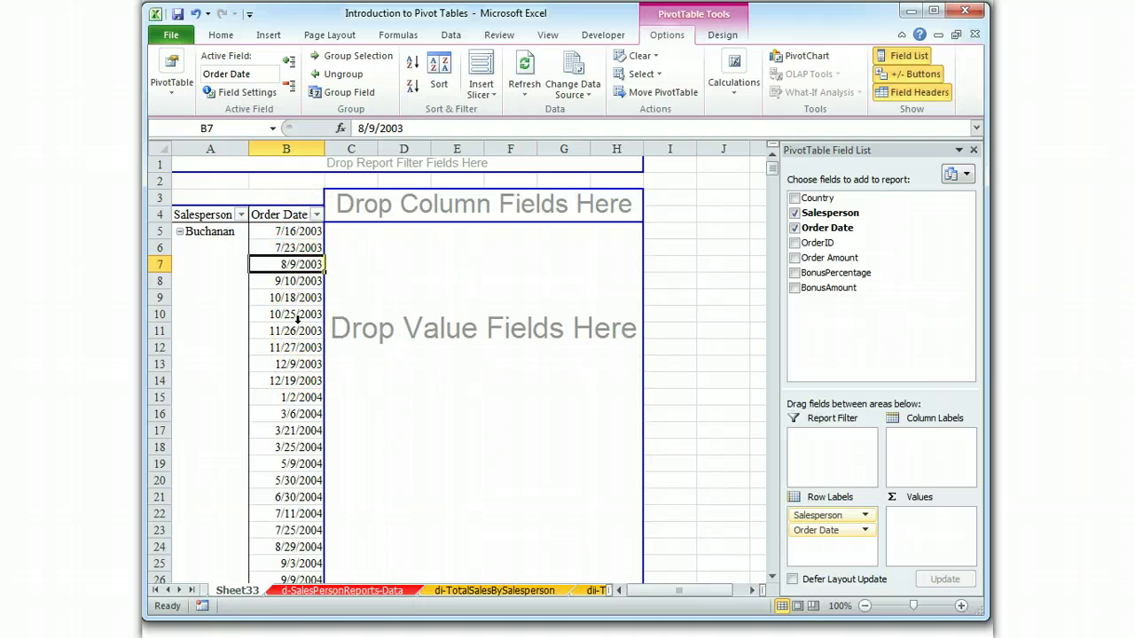
{"action": "right_click", "coordinate": [301, 329]}
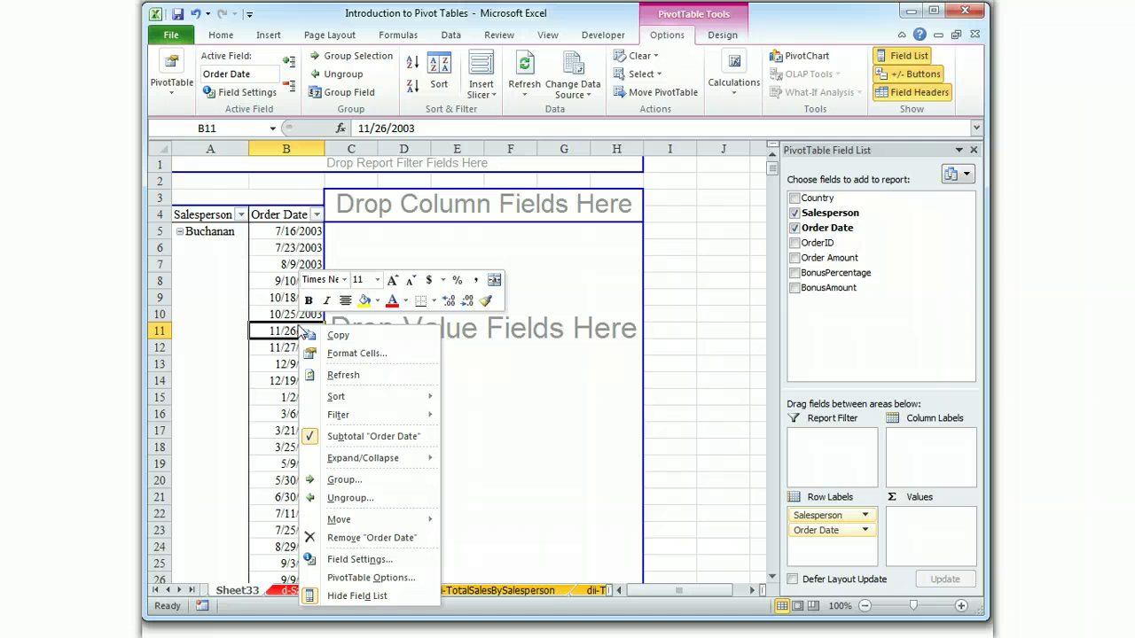
{"action": "left_click", "coordinate": [344, 480]}
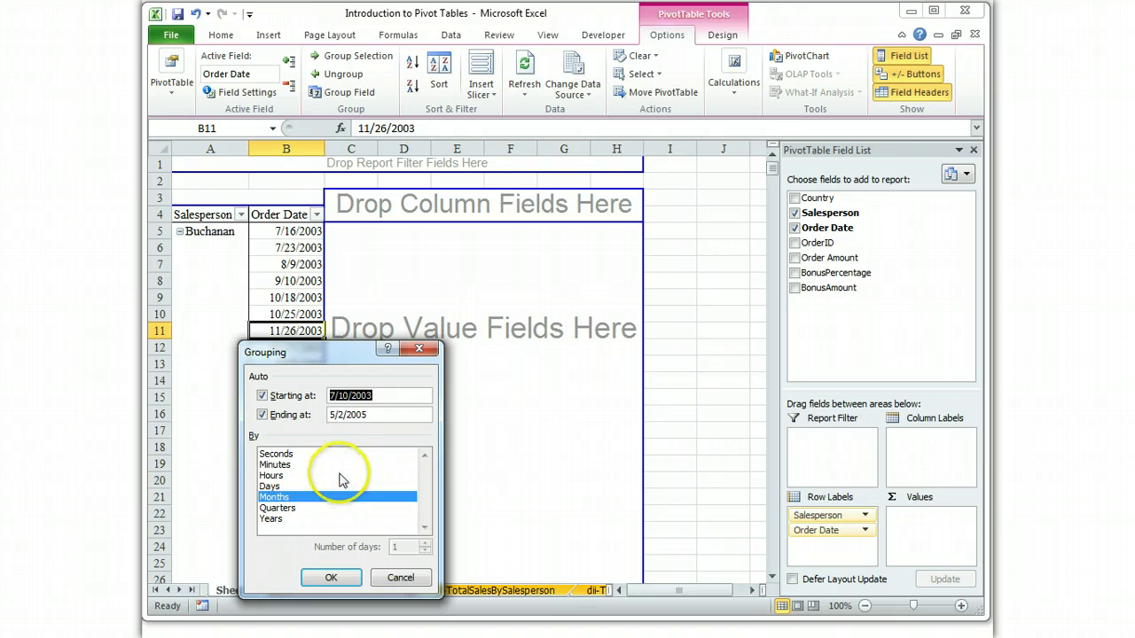
{"action": "left_click", "coordinate": [305, 511]}
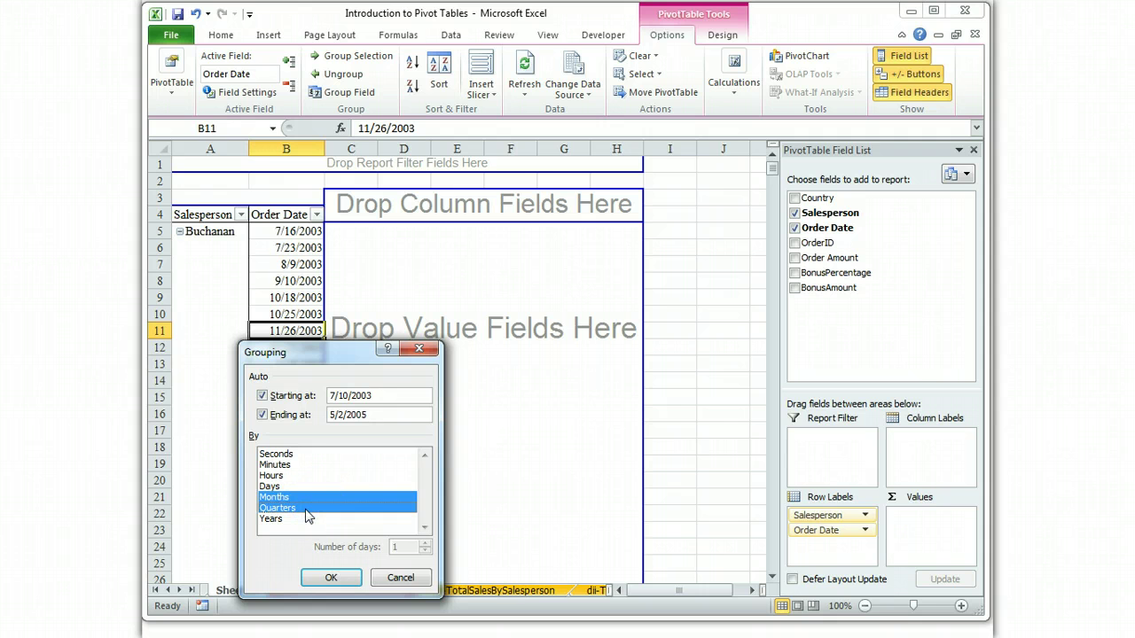
{"action": "left_click", "coordinate": [328, 578]}
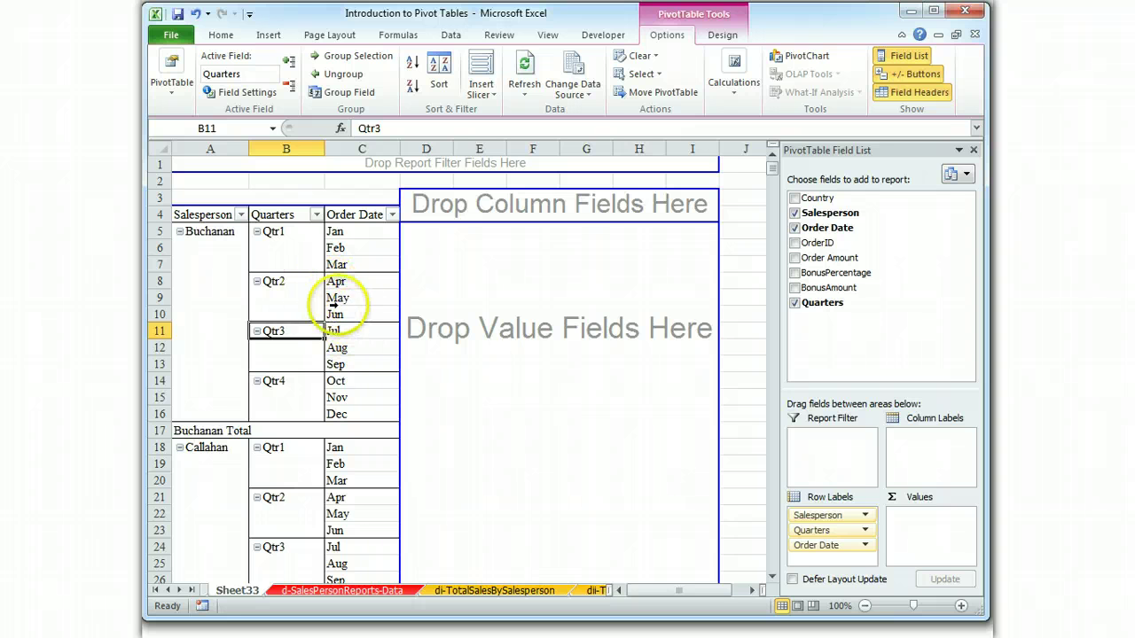
{"action": "right_click", "coordinate": [362, 300]}
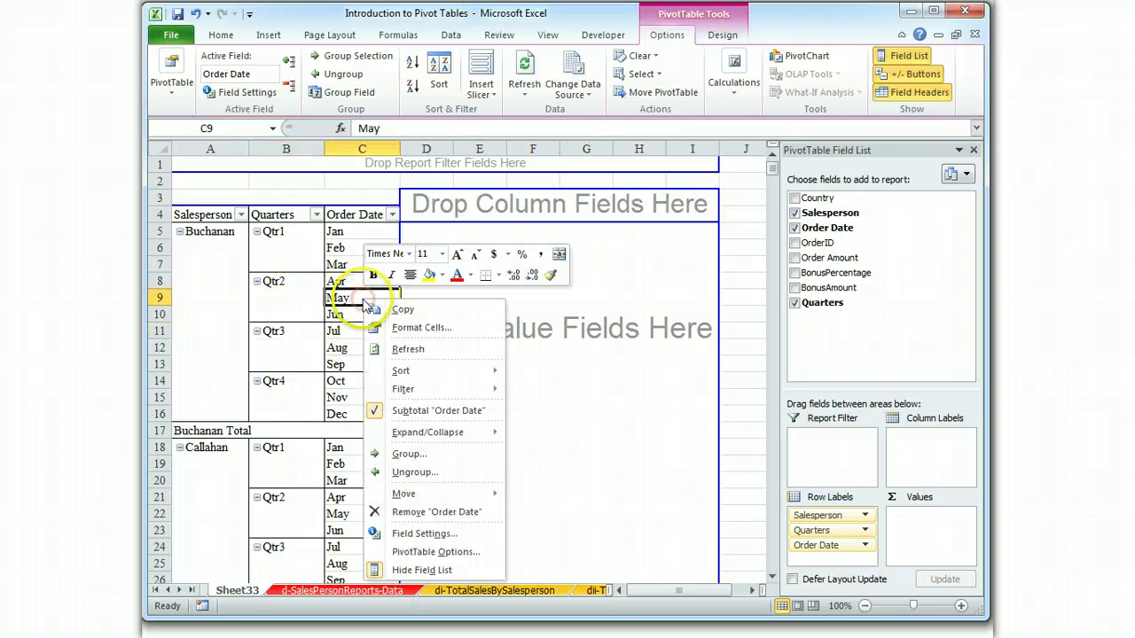
Step: Remove the existing grouping, then regroup the order dates by Quarters only, with Months deselected
{"action": "left_click", "coordinate": [413, 472]}
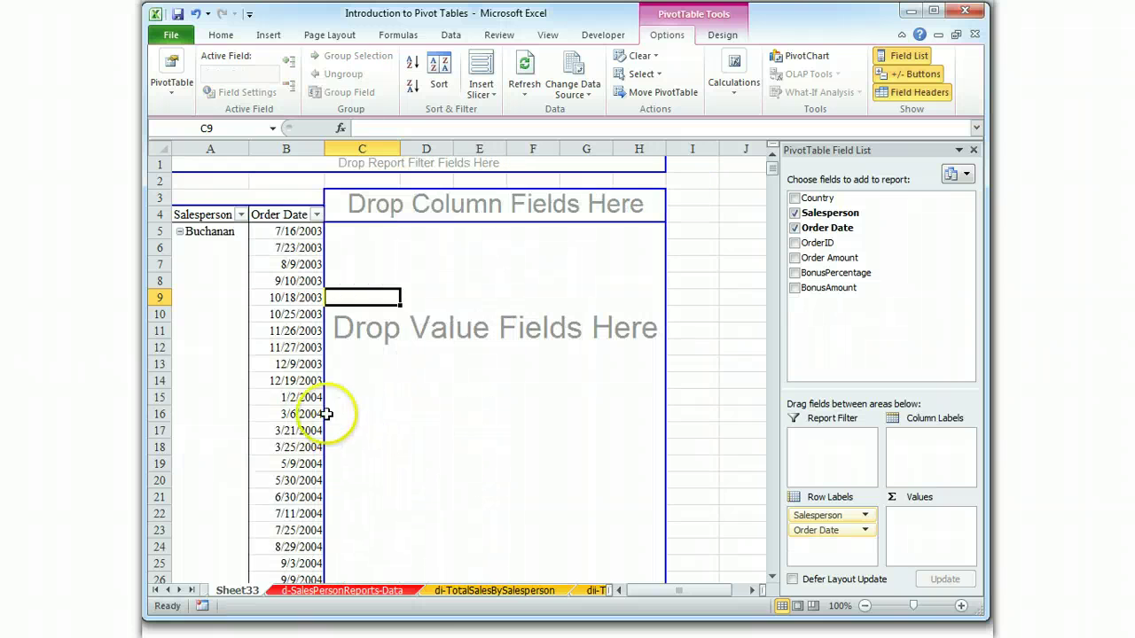
{"action": "left_click", "coordinate": [301, 381]}
{"action": "right_click", "coordinate": [301, 381]}
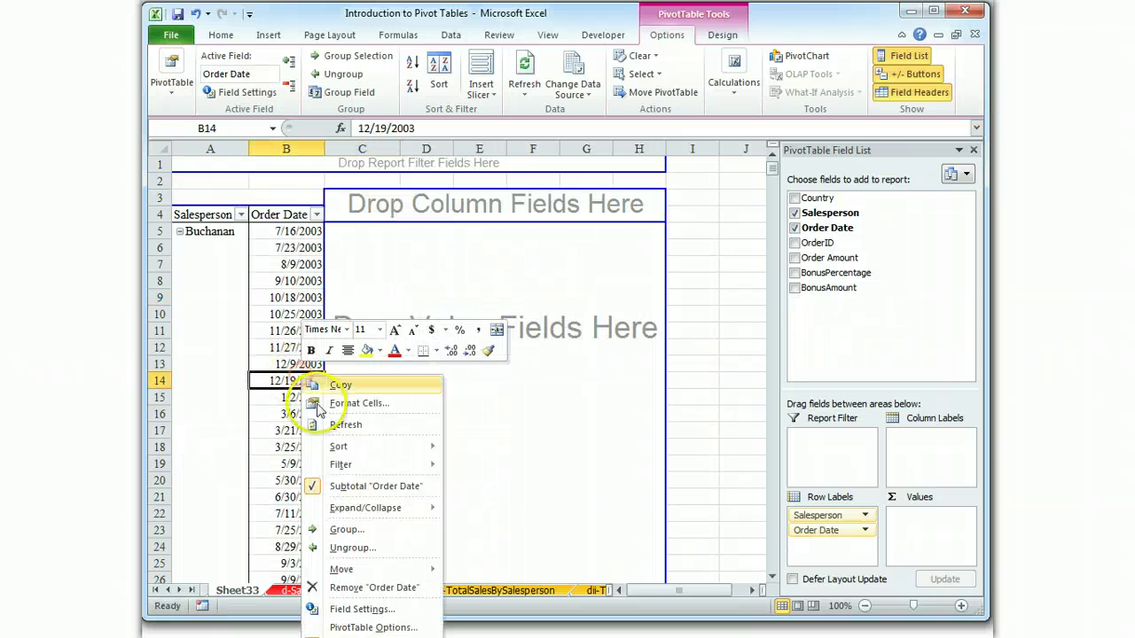
{"action": "left_click", "coordinate": [346, 529]}
{"action": "left_click", "coordinate": [301, 559]}
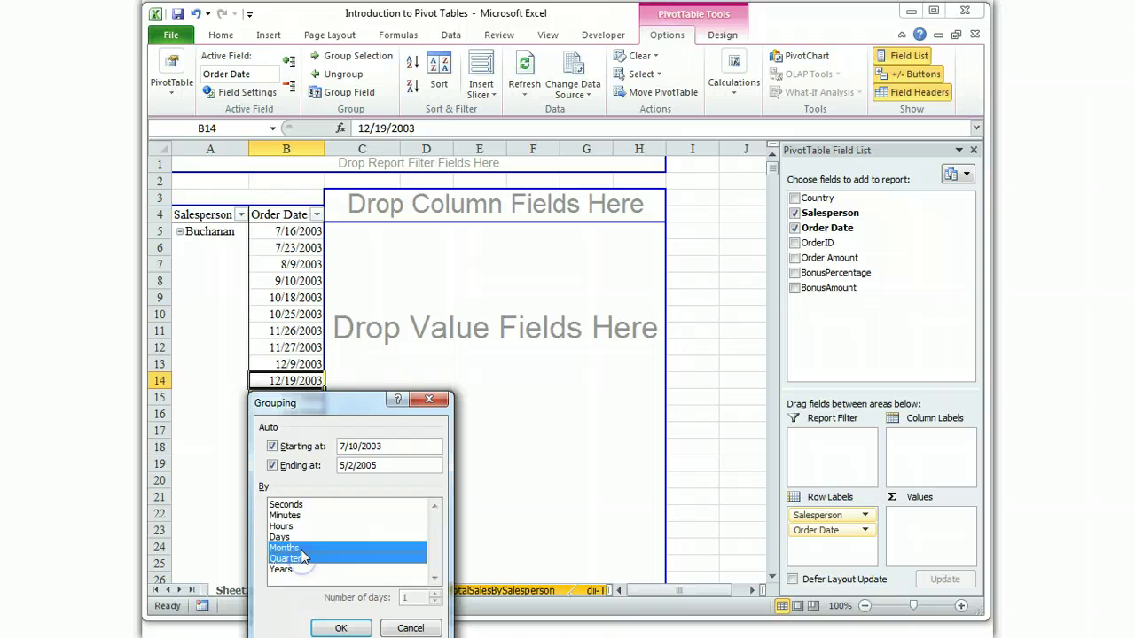
{"action": "left_click", "coordinate": [304, 549]}
{"action": "left_click", "coordinate": [340, 628]}
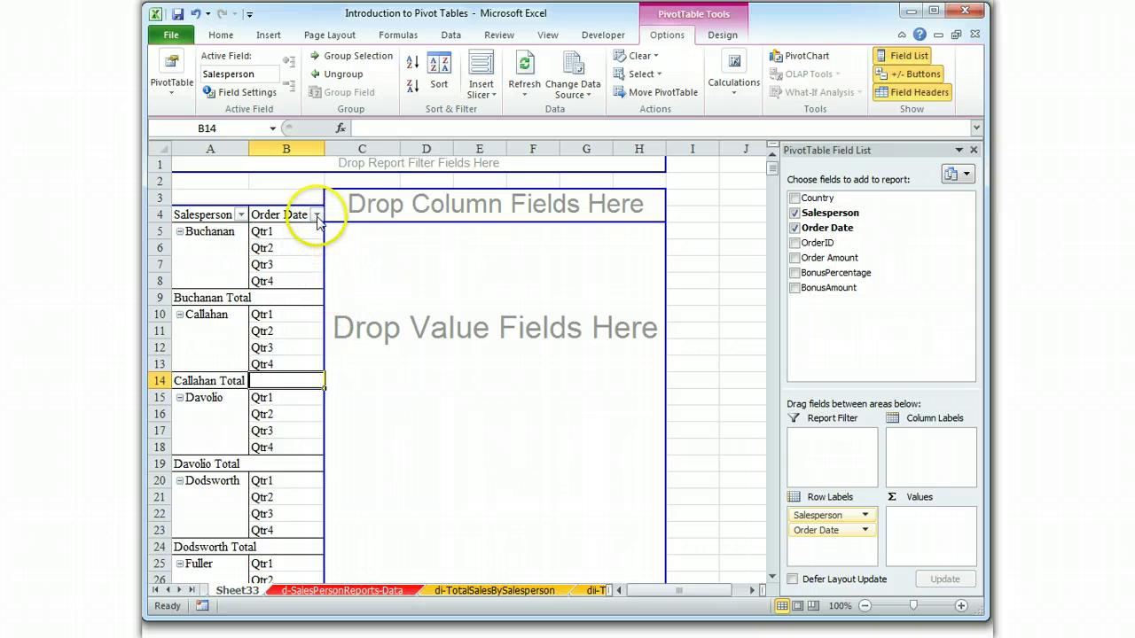
Step: Ungroup the quarters back into individual order dates and bring up the Grouping dialog again
{"action": "right_click", "coordinate": [300, 247]}
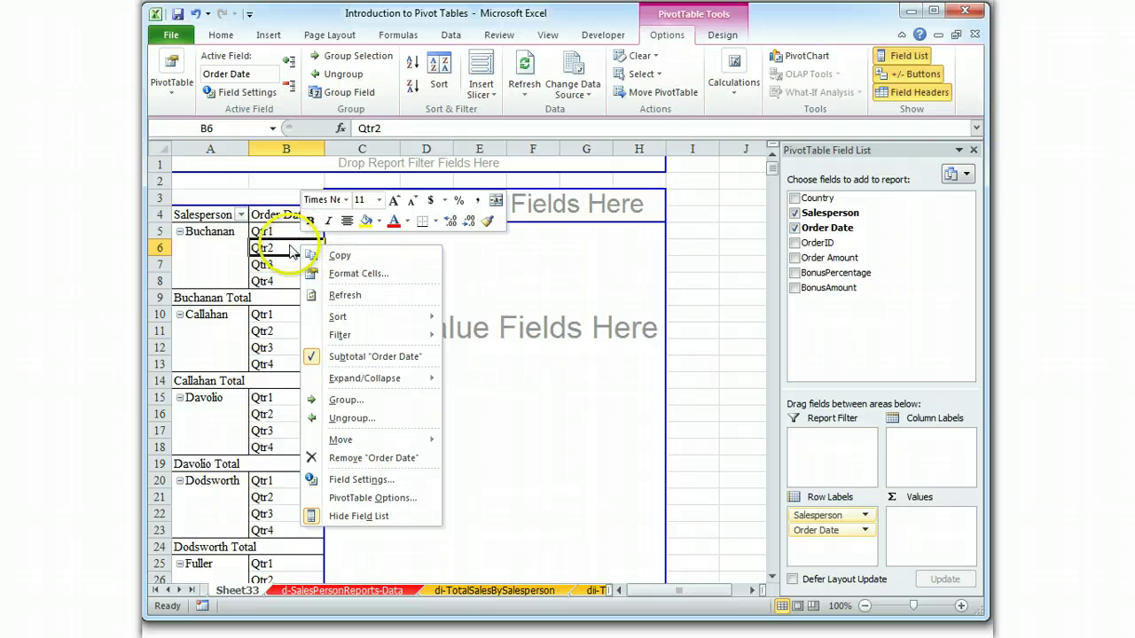
{"action": "left_click", "coordinate": [330, 417]}
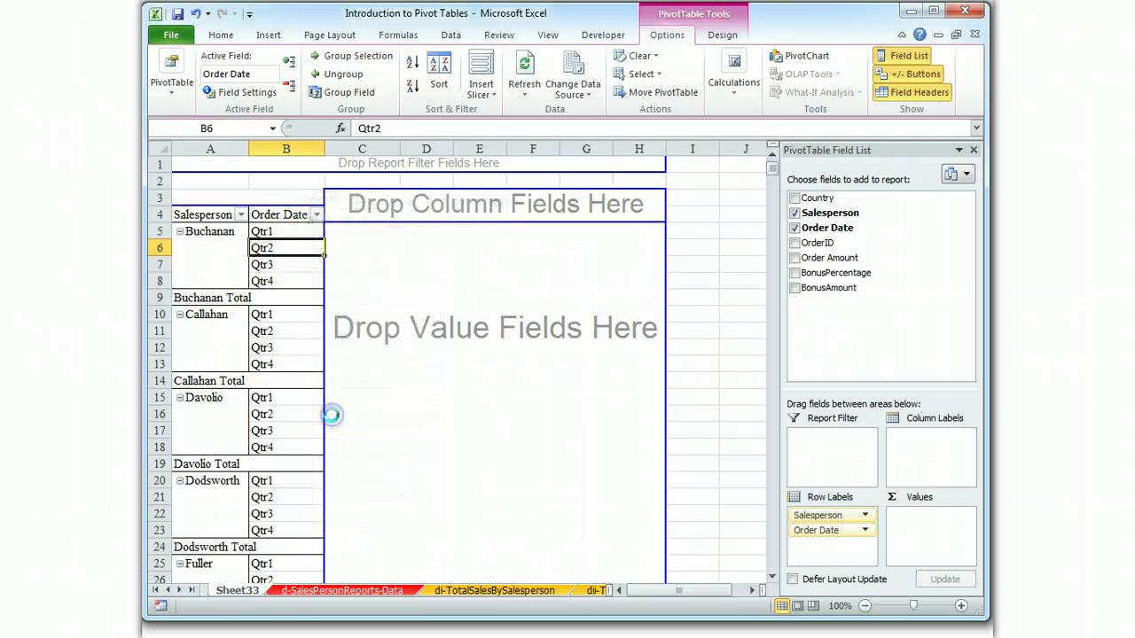
{"action": "right_click", "coordinate": [307, 331]}
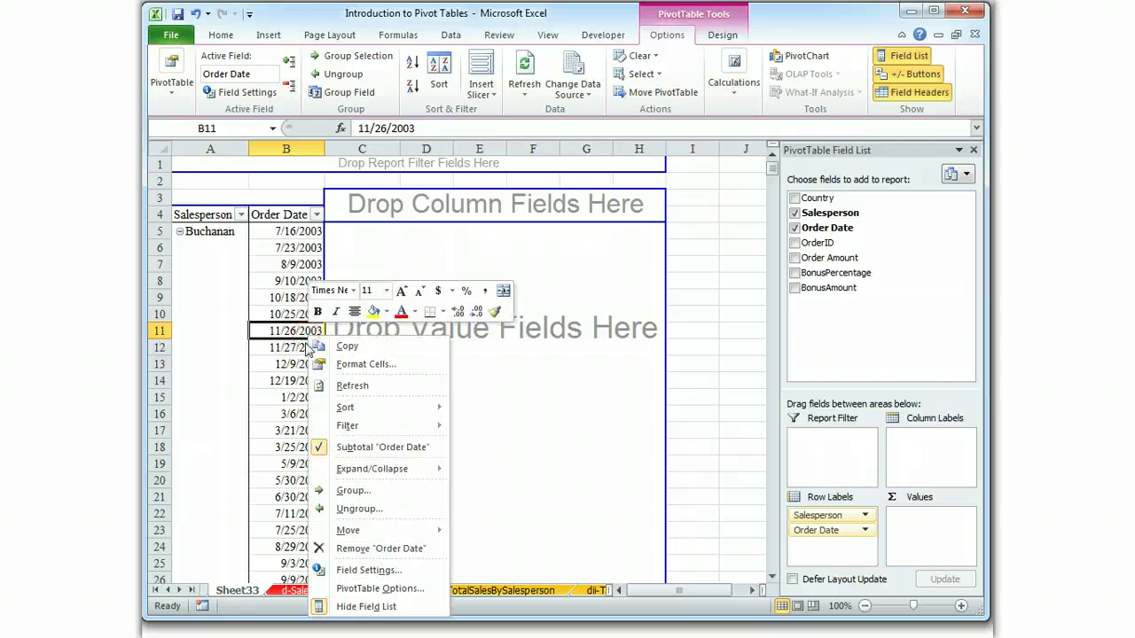
{"action": "left_click", "coordinate": [342, 492]}
Step: Group the order dates by Years and Quarters, with Months deselected
{"action": "left_click", "coordinate": [286, 531]}
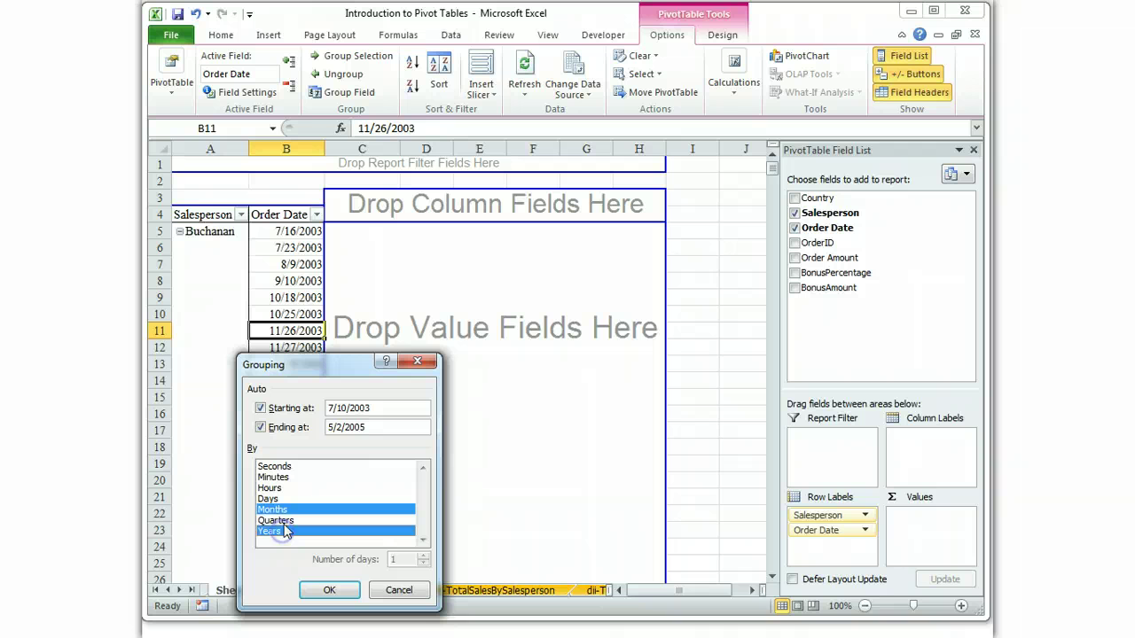
{"action": "left_click", "coordinate": [290, 523]}
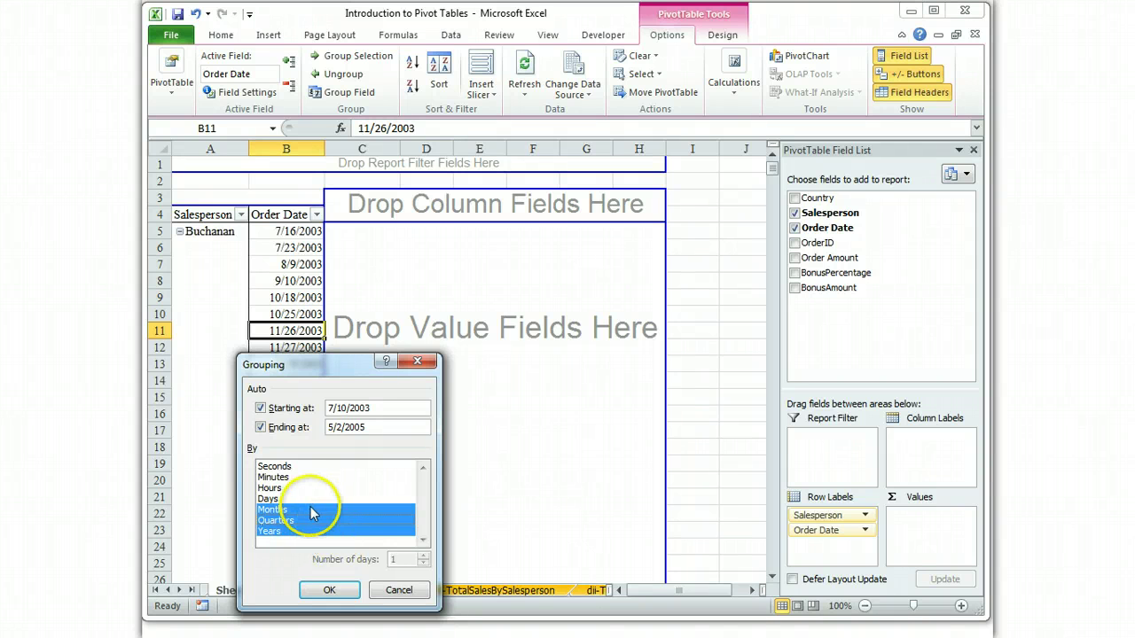
{"action": "left_click", "coordinate": [308, 508]}
{"action": "left_click", "coordinate": [327, 588]}
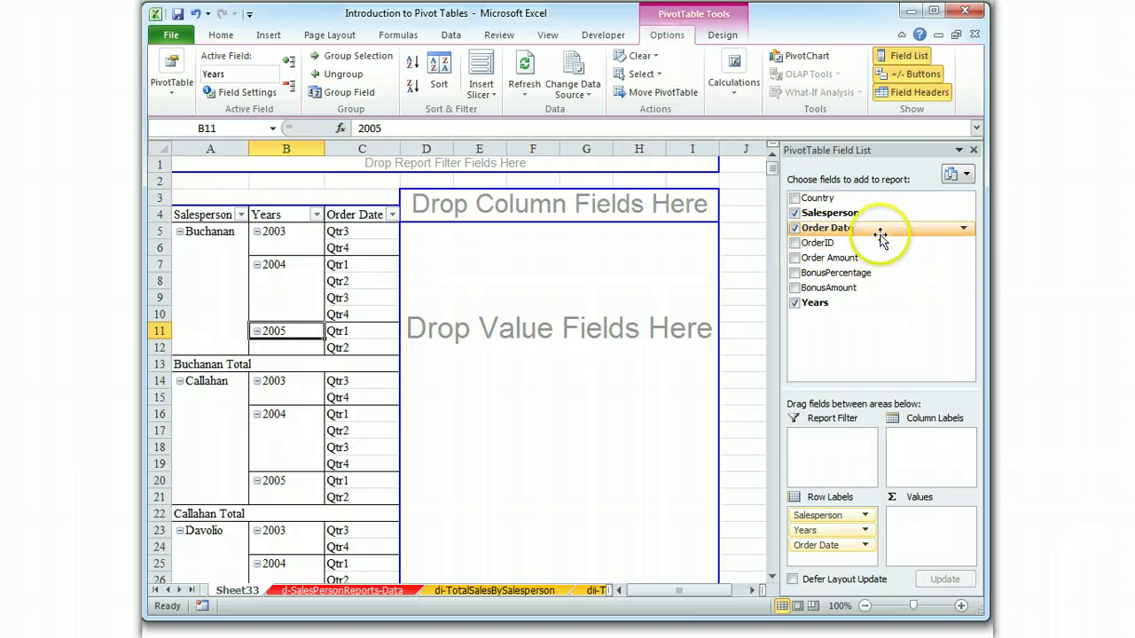
Step: Add Sum of Order Amount and format it as Number with 2 decimals and a 1000 separator
{"action": "left_click", "coordinate": [794, 258]}
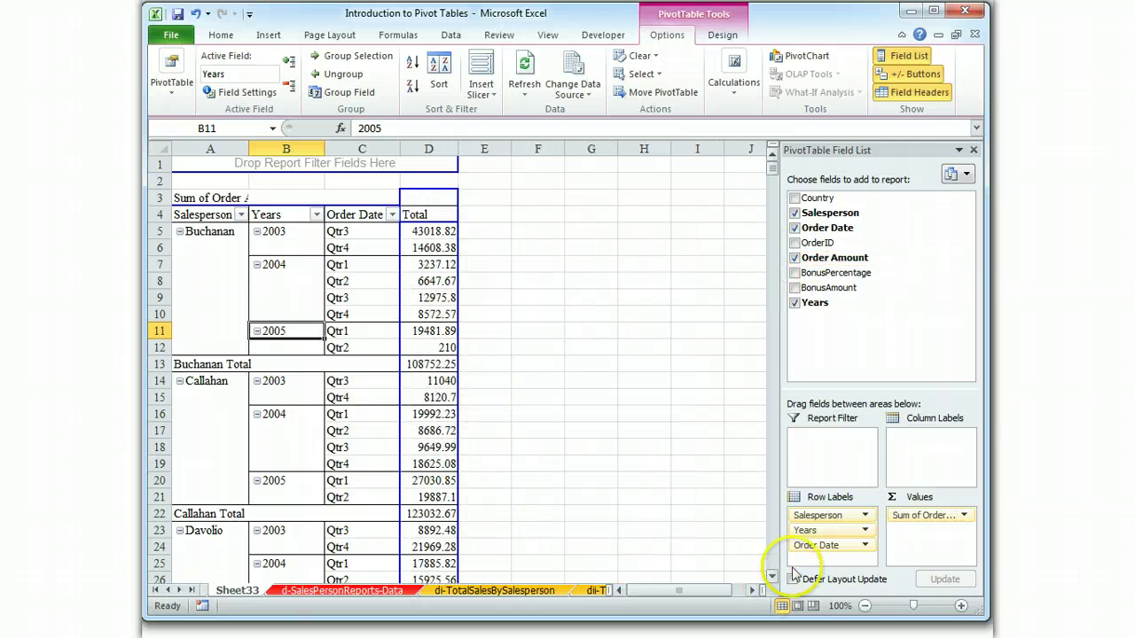
{"action": "left_click_drag", "start_coordinate": [919, 516], "coordinate": [922, 521]}
{"action": "left_click", "coordinate": [920, 518]}
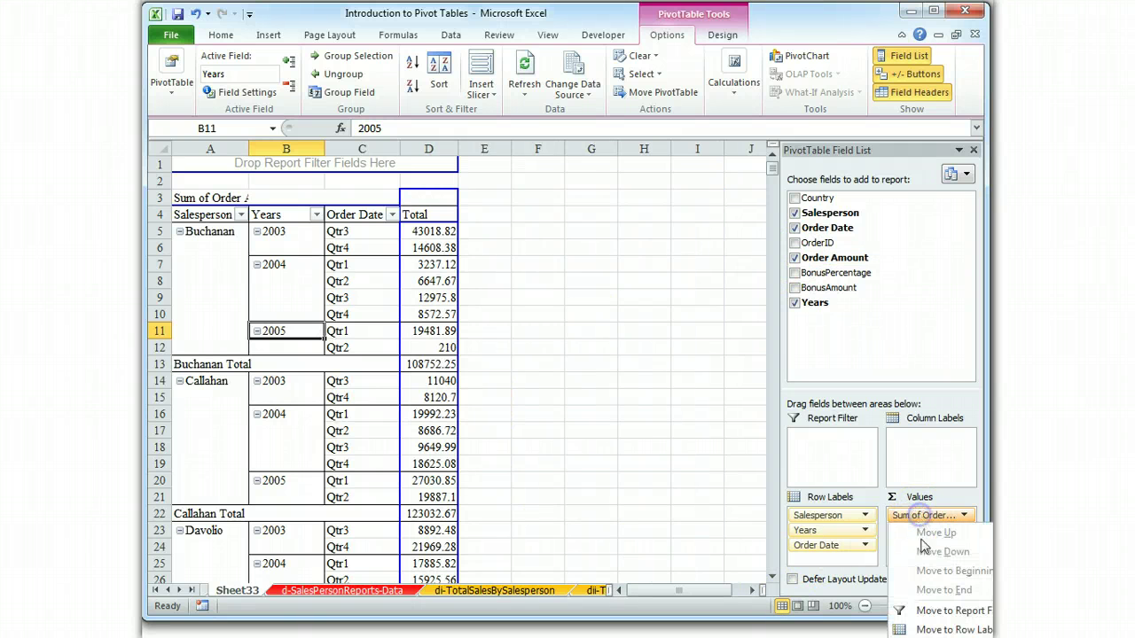
{"action": "left_click", "coordinate": [949, 635]}
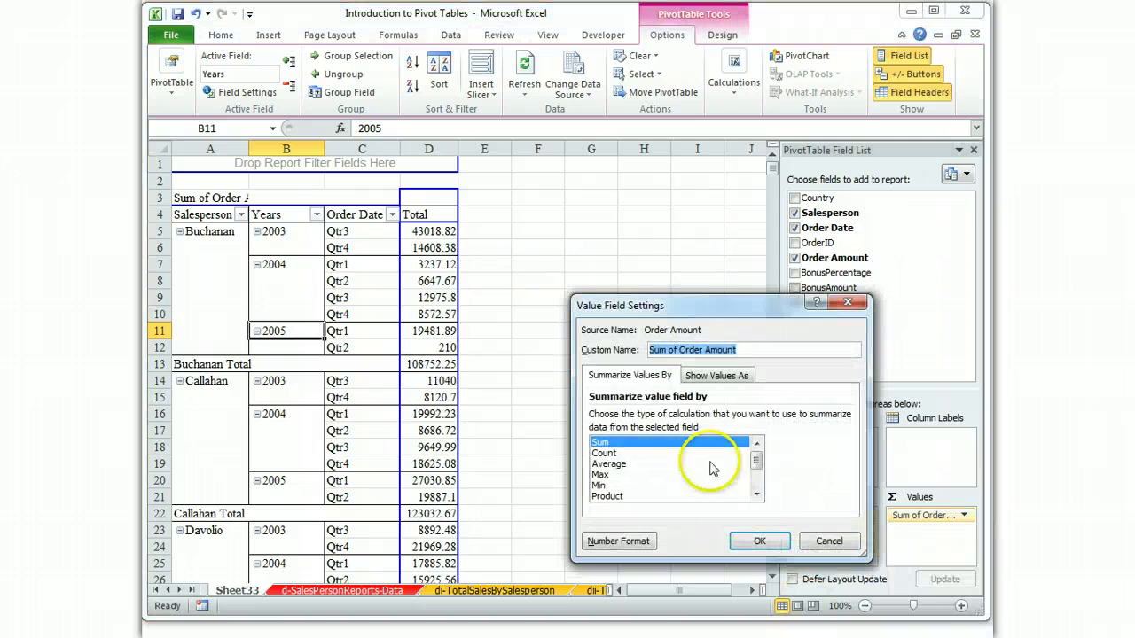
{"action": "left_click", "coordinate": [621, 542]}
{"action": "left_click", "coordinate": [560, 321]}
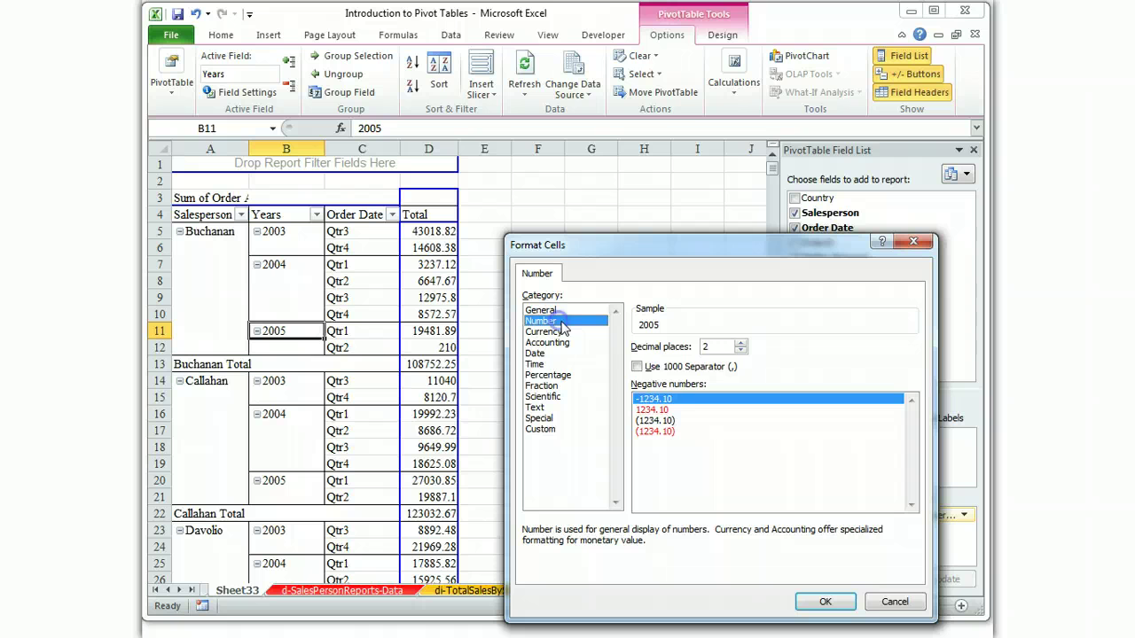
{"action": "left_click", "coordinate": [635, 366]}
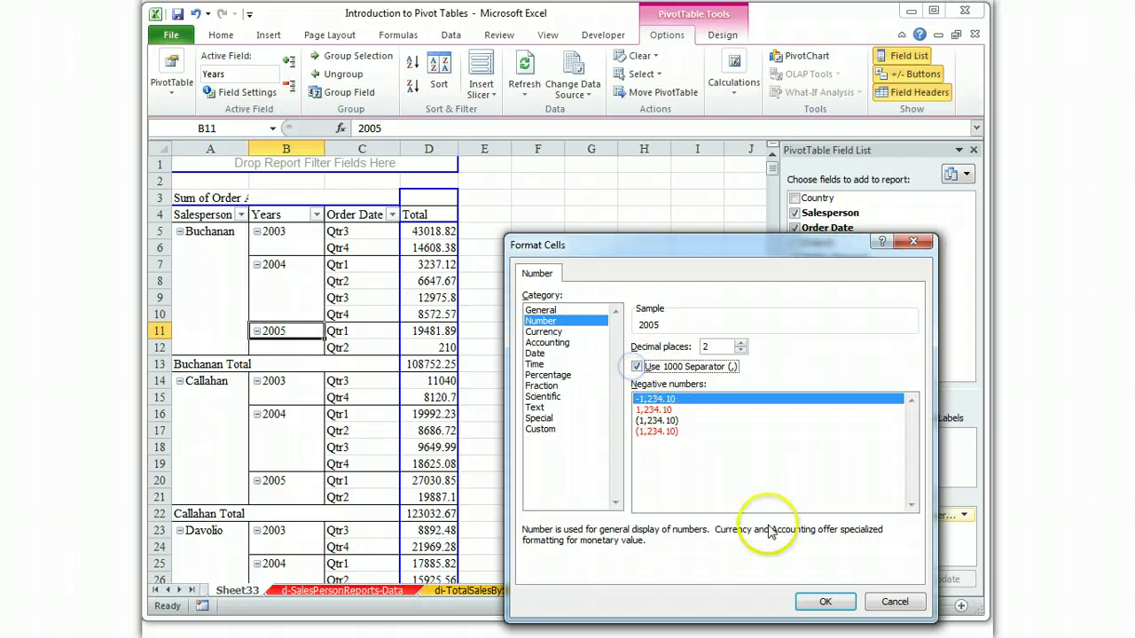
{"action": "left_click", "coordinate": [825, 602]}
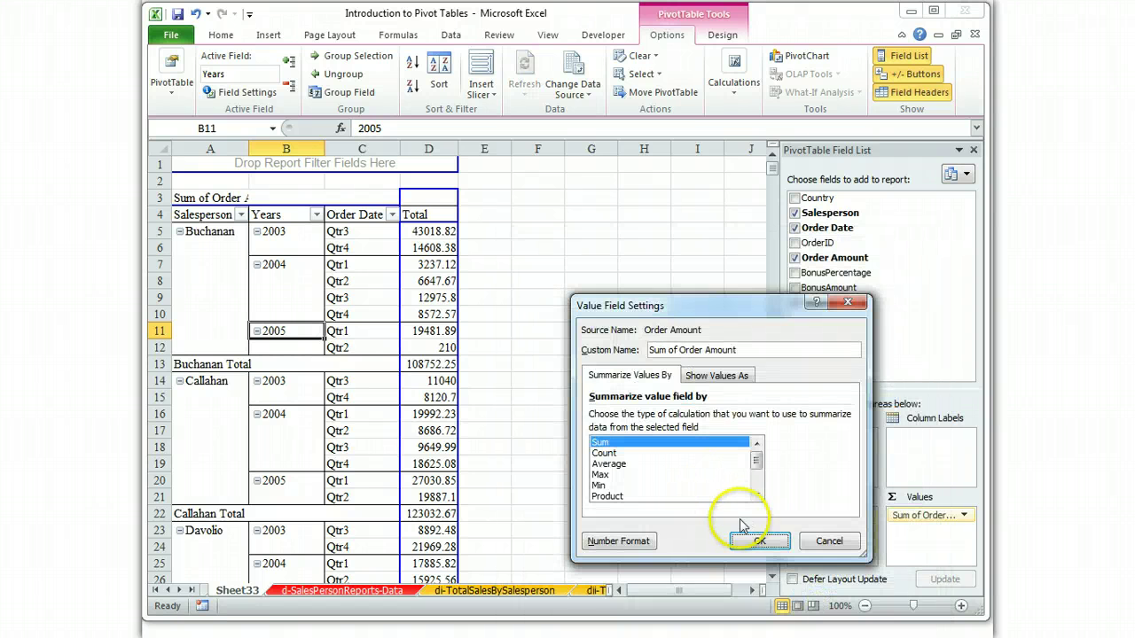
{"action": "left_click", "coordinate": [745, 541]}
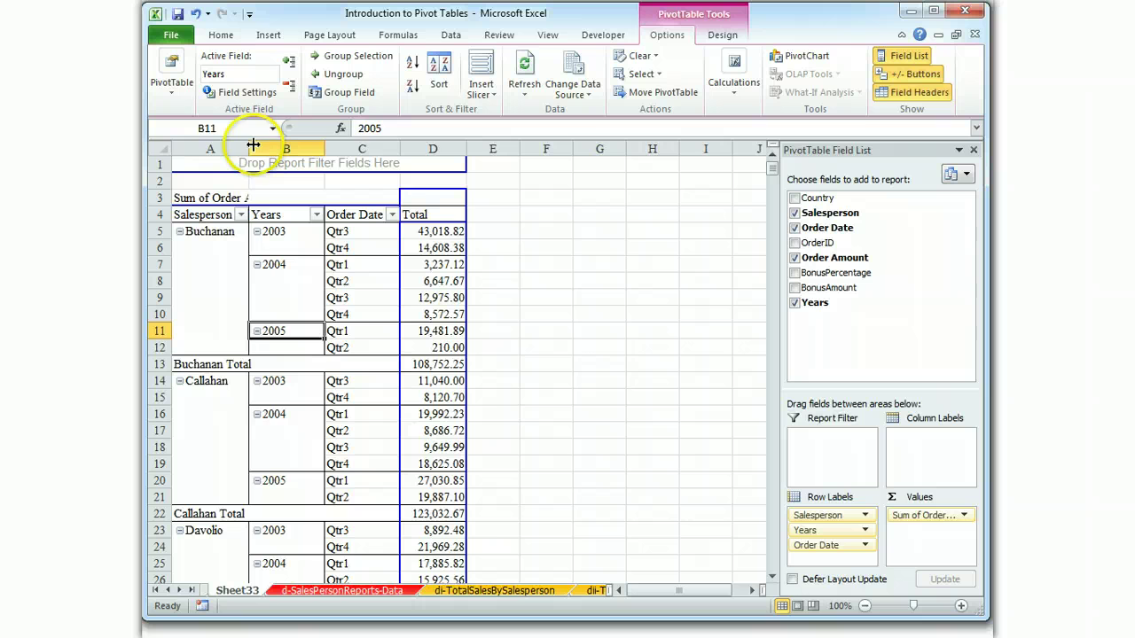
Step: Widen column A and add Country as a report filter set to UK
{"action": "left_click_drag", "start_coordinate": [253, 145], "coordinate": [324, 145]}
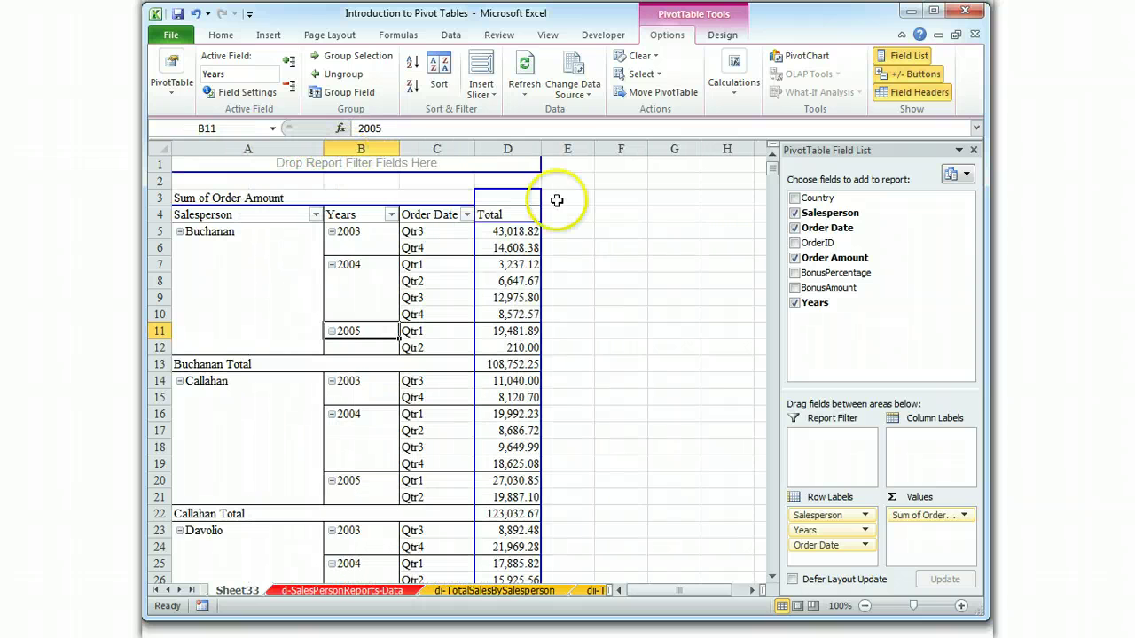
{"action": "left_click_drag", "start_coordinate": [813, 198], "coordinate": [814, 436]}
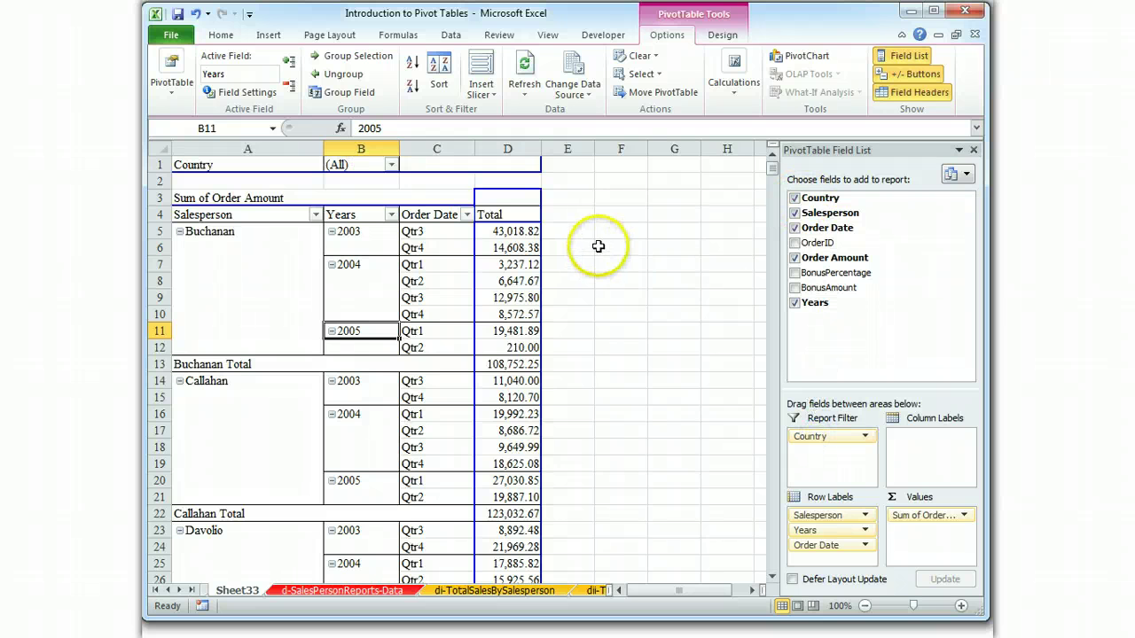
{"action": "left_click", "coordinate": [391, 165]}
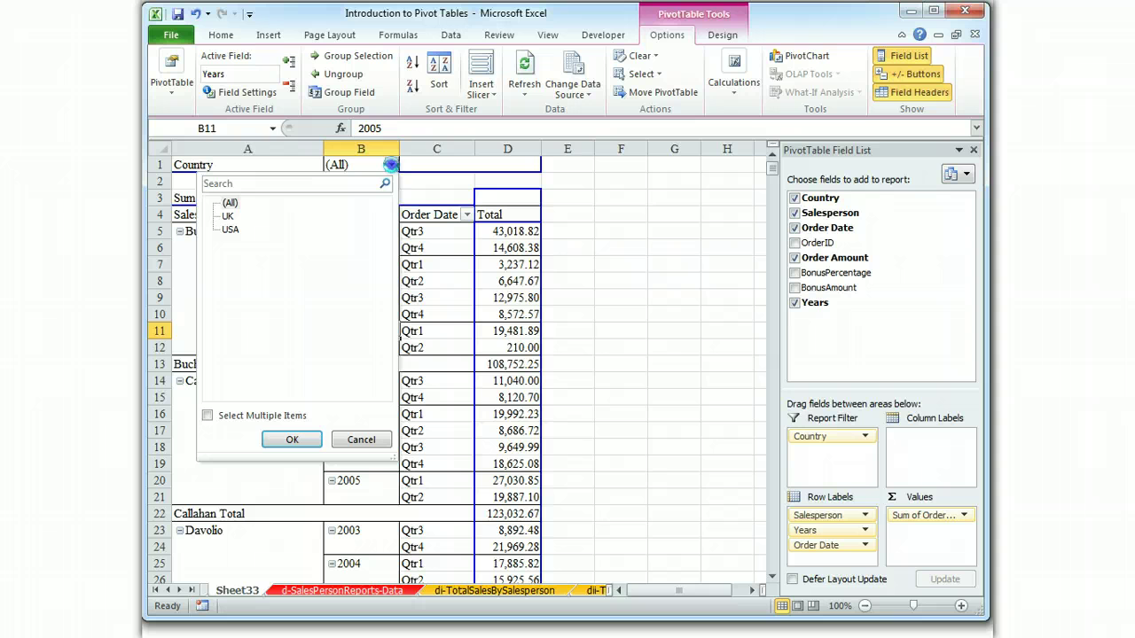
{"action": "left_click", "coordinate": [228, 216]}
{"action": "left_click", "coordinate": [292, 439]}
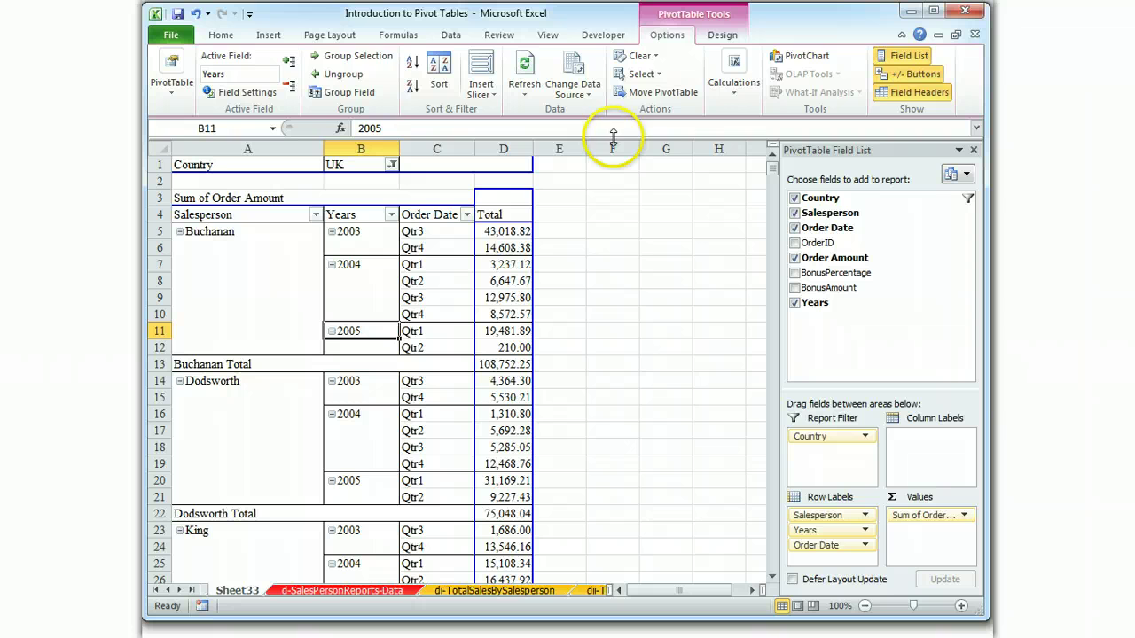
Step: Apply a grey Medium style from Format as Table to the PivotTable
{"action": "left_click", "coordinate": [221, 35]}
{"action": "left_click", "coordinate": [731, 80]}
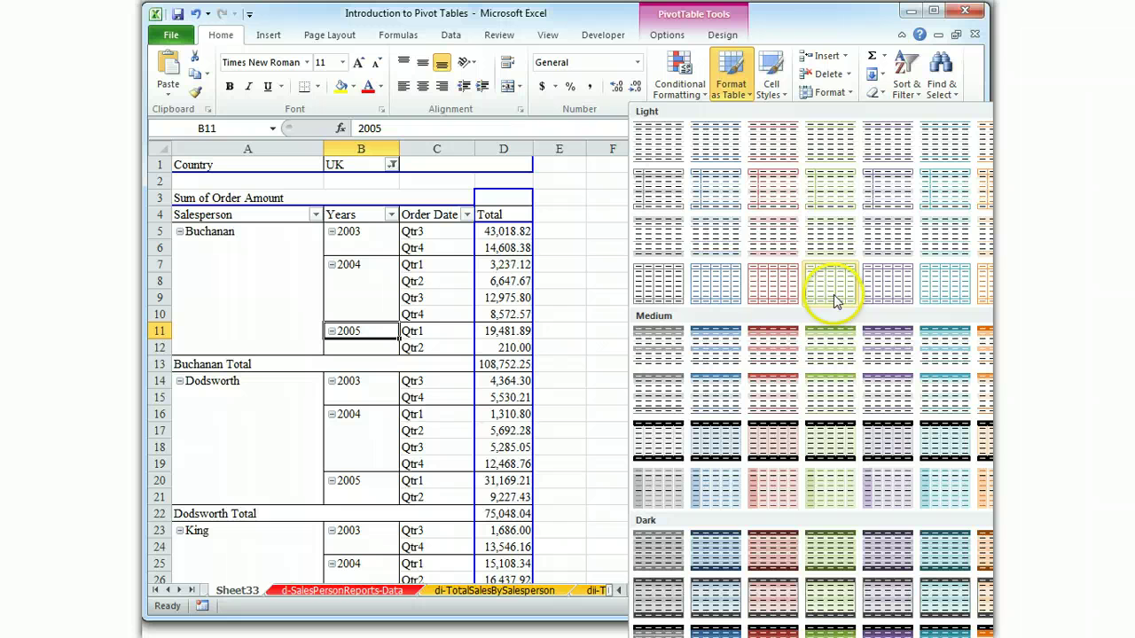
{"action": "left_click", "coordinate": [658, 390]}
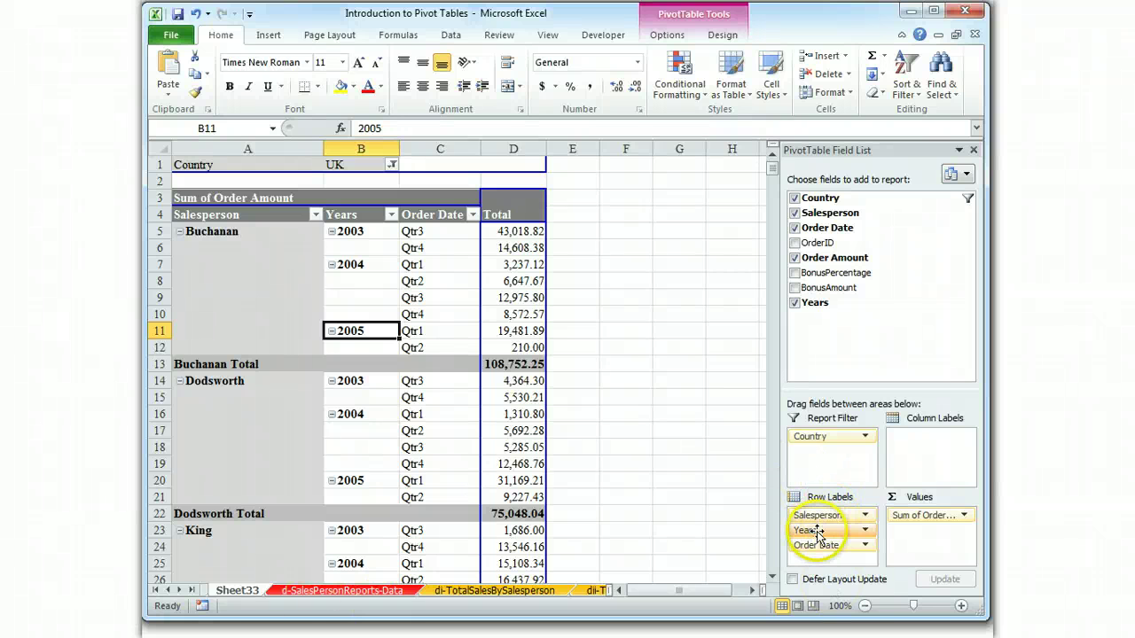
{"action": "mouse_move", "coordinate": [817, 532]}
{"action": "left_mouse_down"}
{"action": "mouse_move", "coordinate": [820, 517]}
{"action": "mouse_move", "coordinate": [827, 543]}
{"action": "mouse_move", "coordinate": [832, 530]}
{"action": "left_mouse_up"}
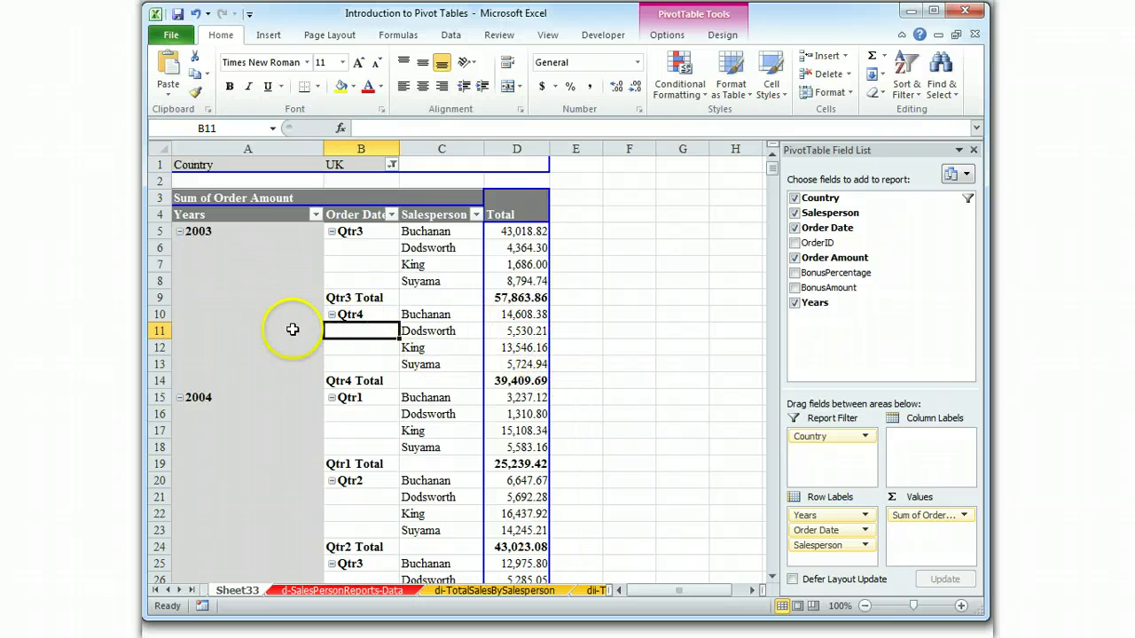
{"action": "key", "text": "Left"}
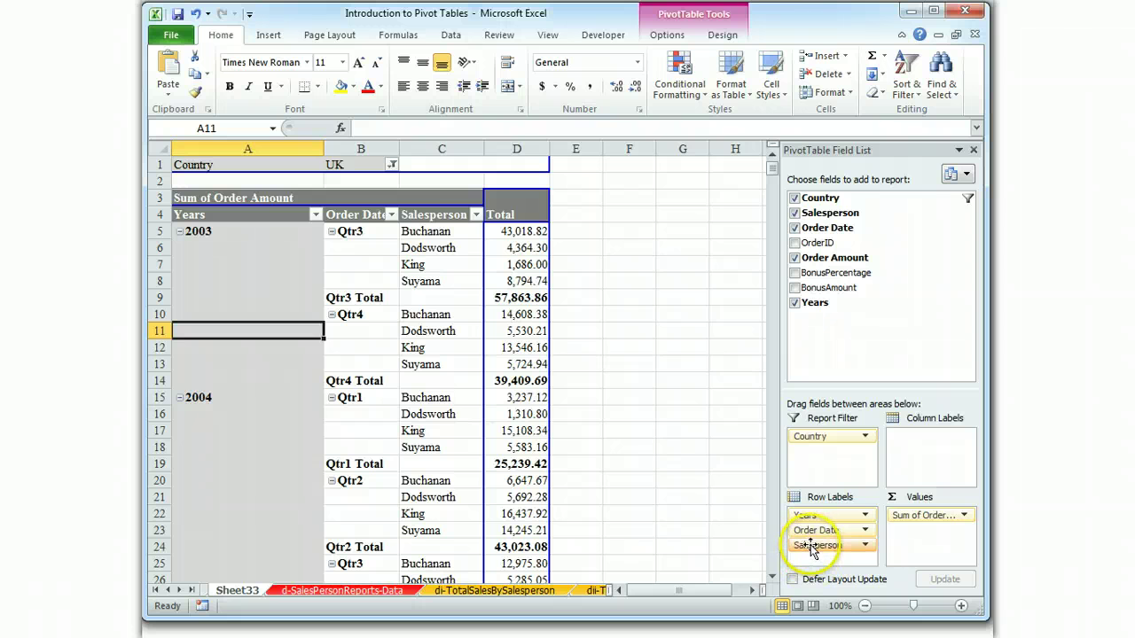
{"action": "left_click_drag", "start_coordinate": [805, 540], "coordinate": [821, 514]}
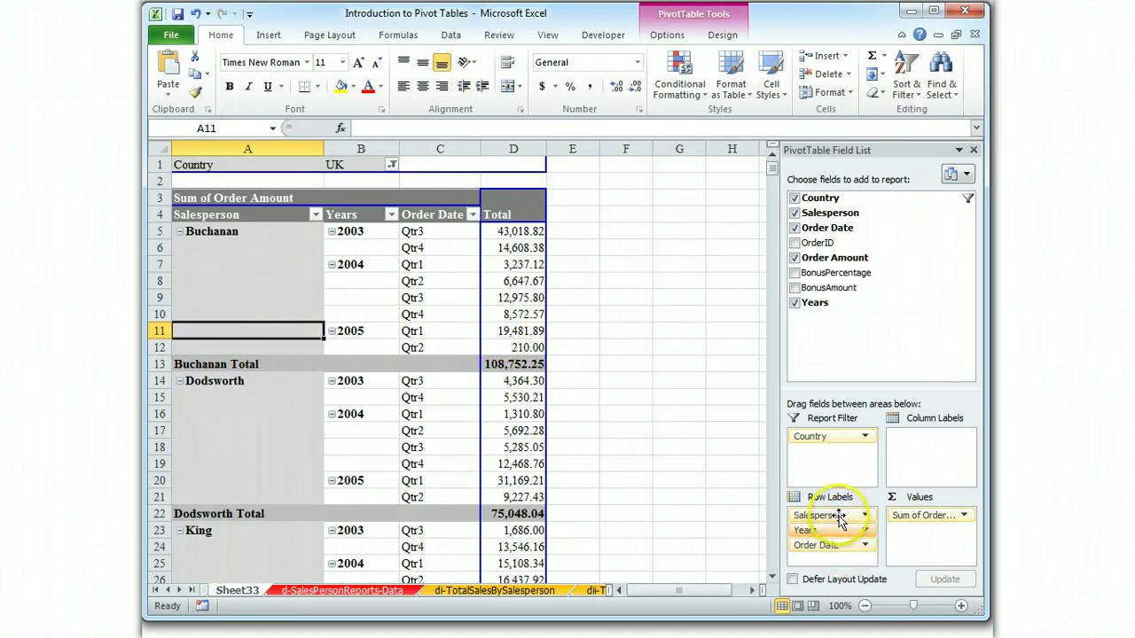
{"action": "left_click_drag", "start_coordinate": [839, 522], "coordinate": [840, 561]}
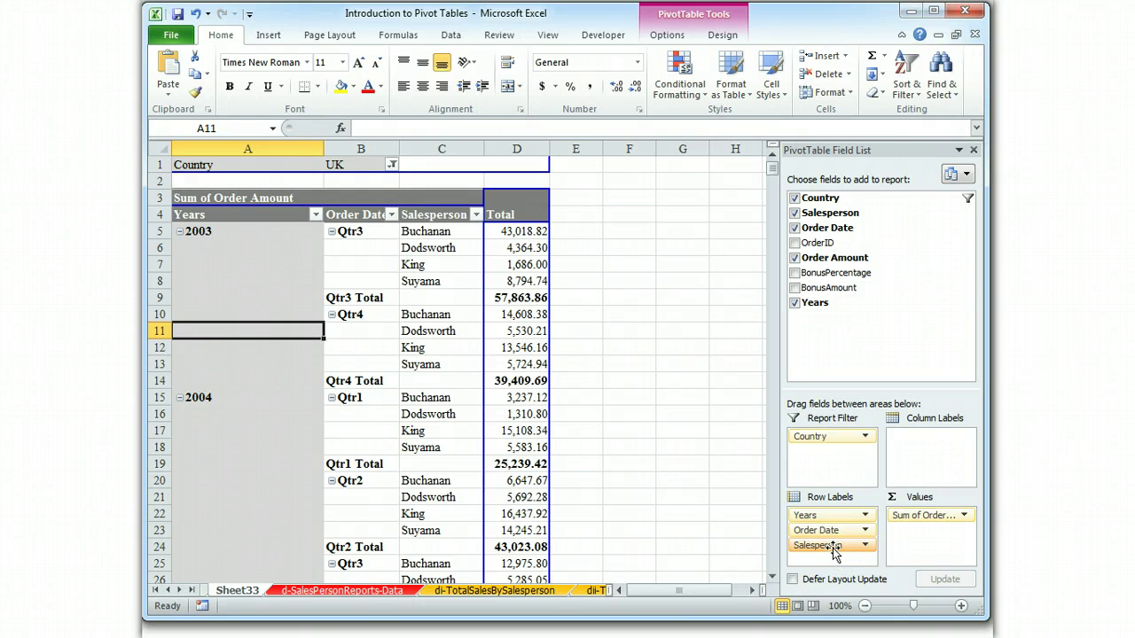
{"action": "left_click", "coordinate": [832, 546]}
{"action": "left_click", "coordinate": [825, 532]}
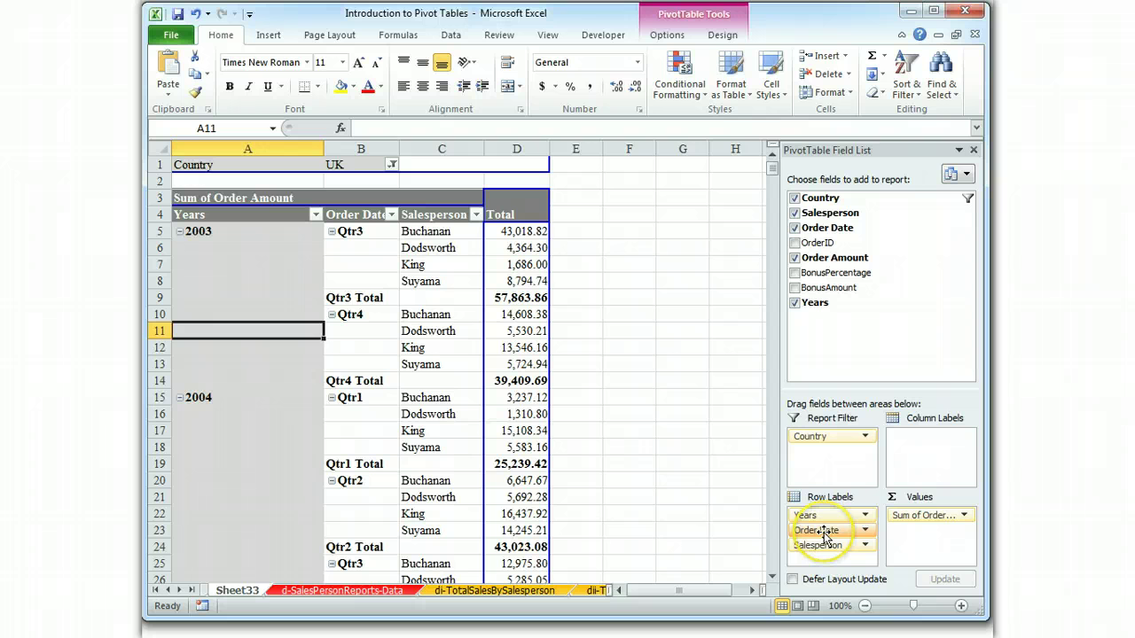
{"action": "left_click", "coordinate": [818, 546]}
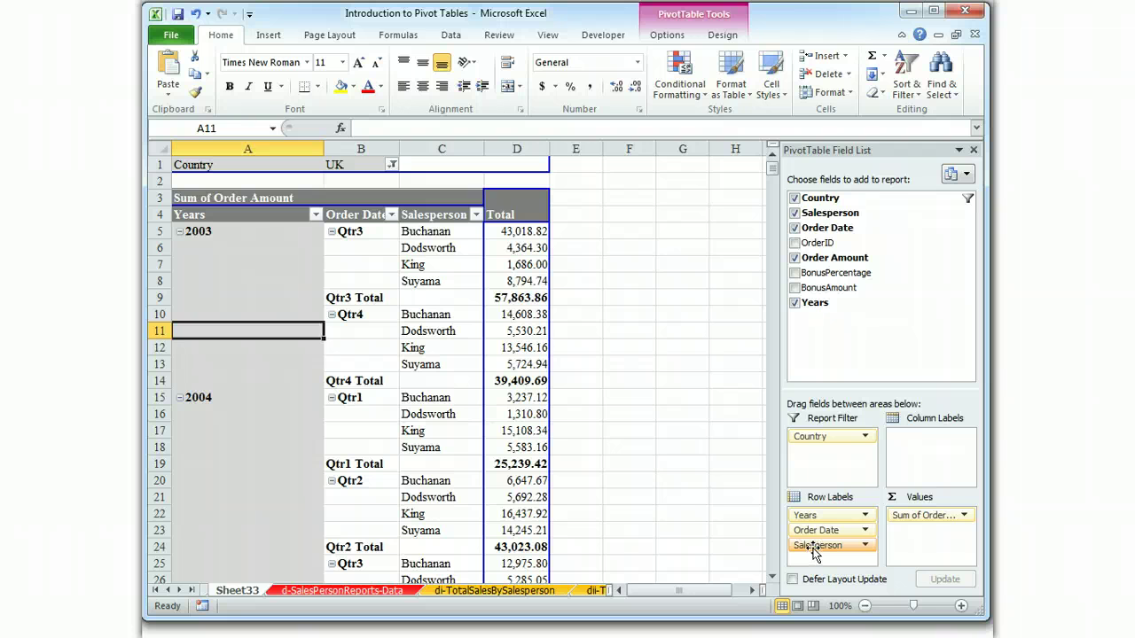
{"action": "left_click_drag", "start_coordinate": [817, 545], "coordinate": [812, 516]}
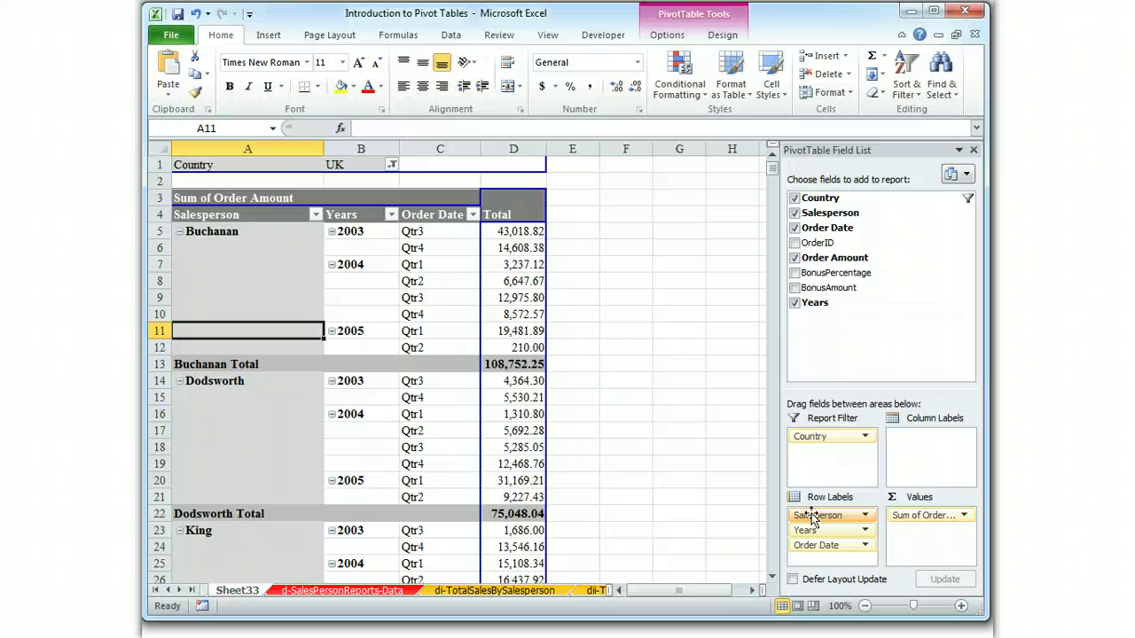
{"action": "mouse_move", "coordinate": [526, 512]}
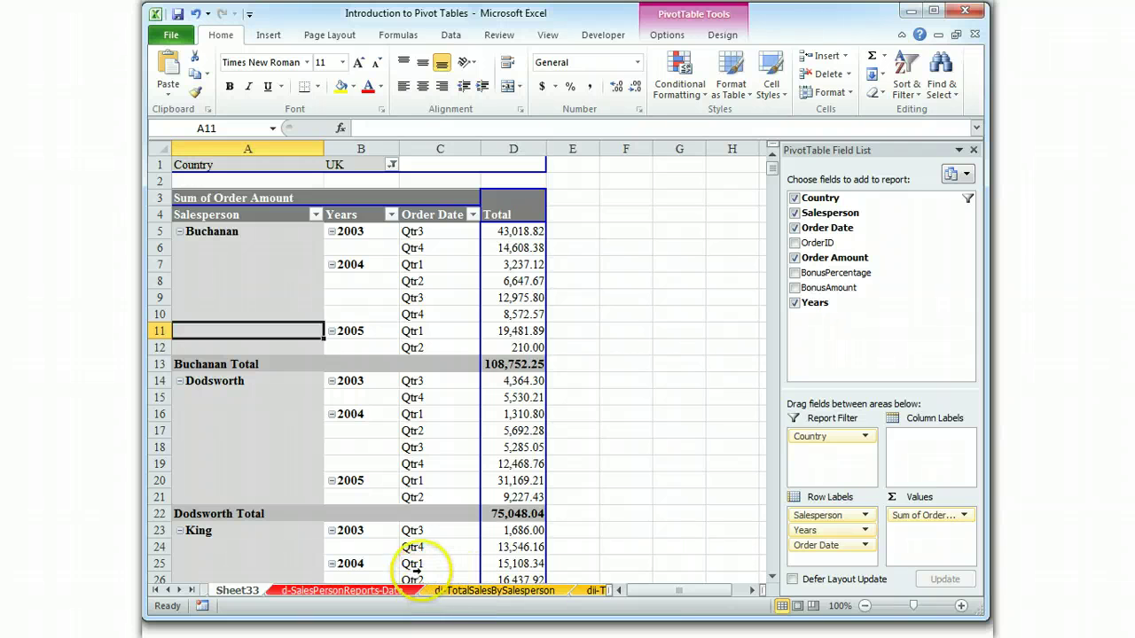
{"action": "mouse_move", "coordinate": [495, 564]}
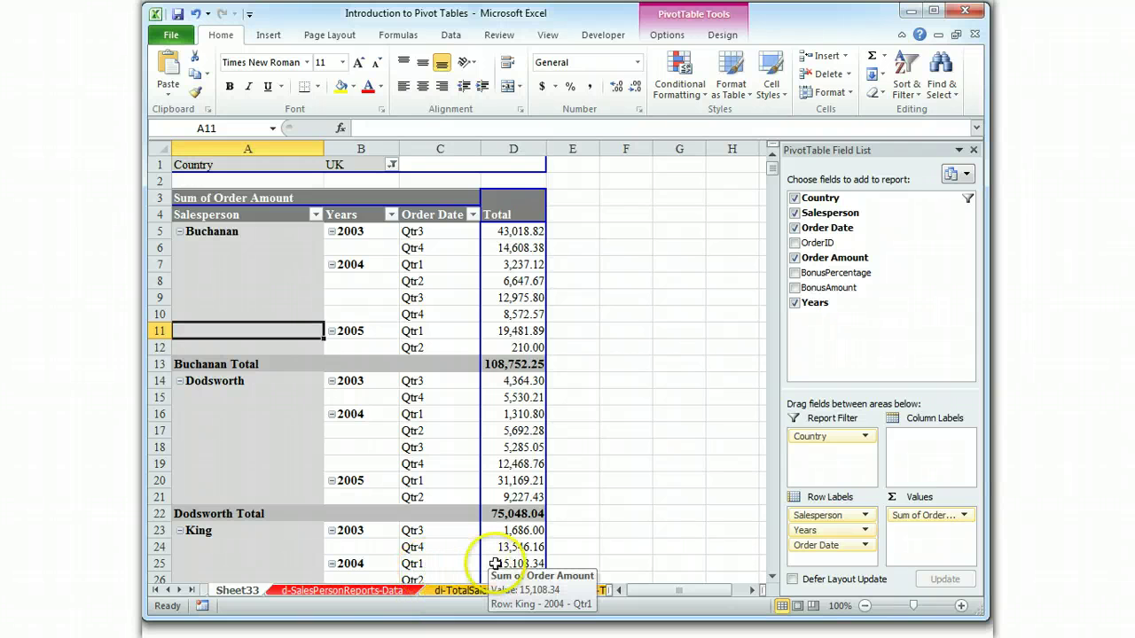